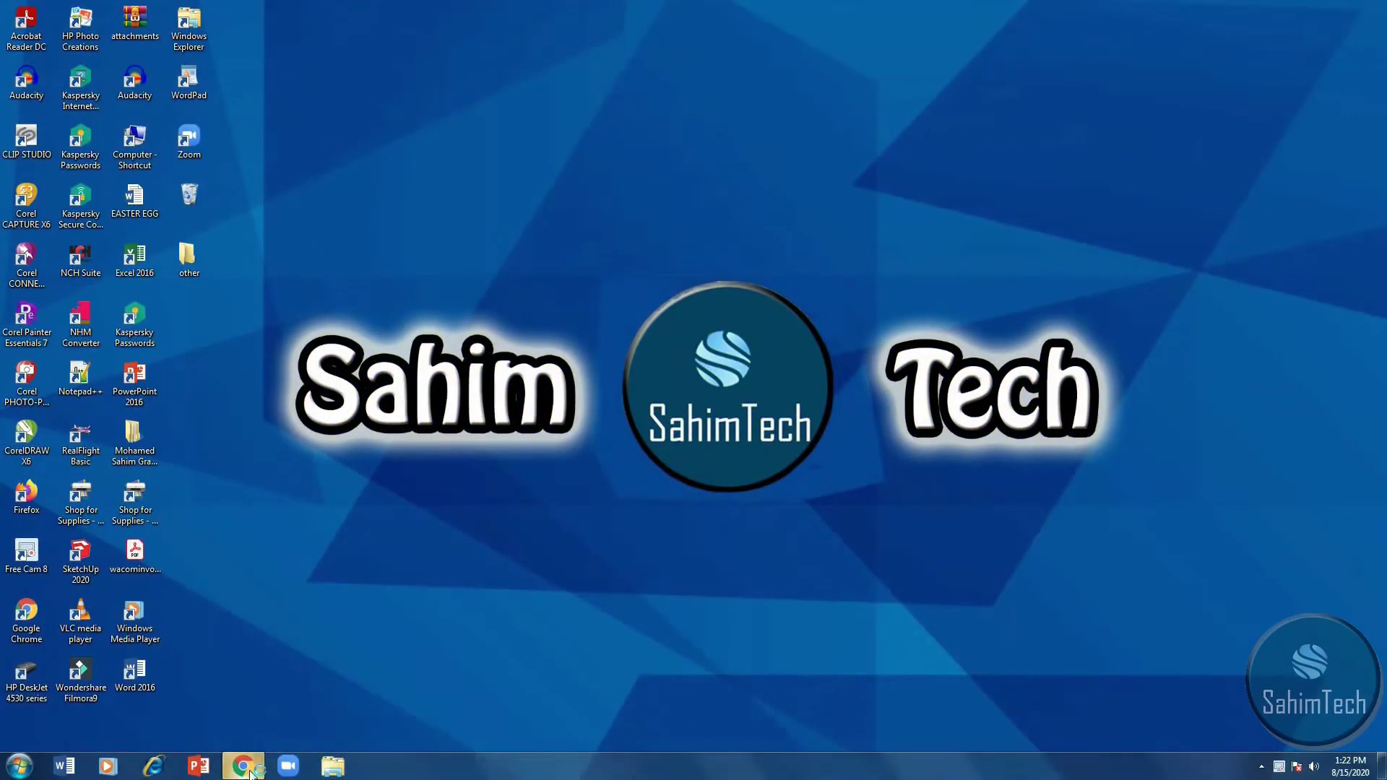
Step: Launch Chrome maximized and load winstep.net/nexus.asp from a pasted address
{"action": "left_click", "coordinate": [249, 768]}
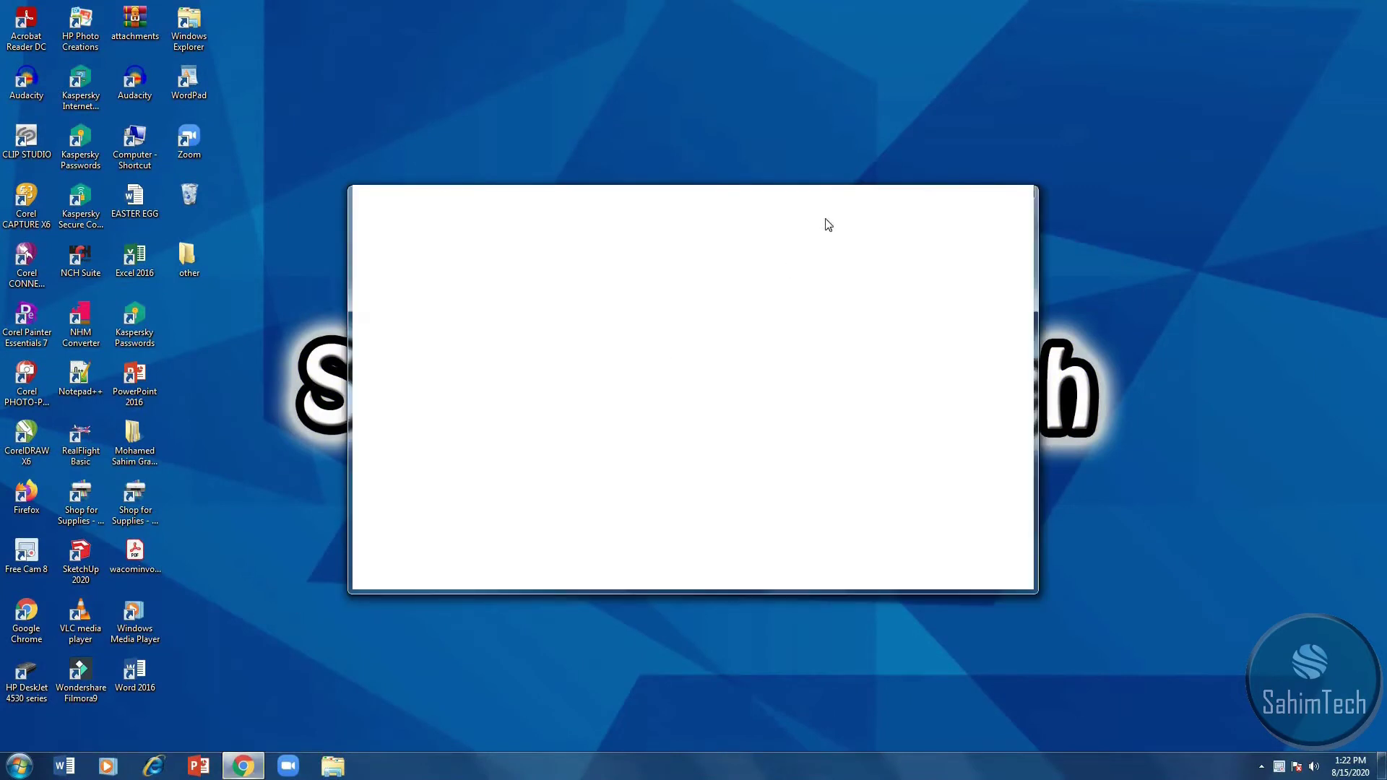
{"action": "left_click", "coordinate": [990, 193]}
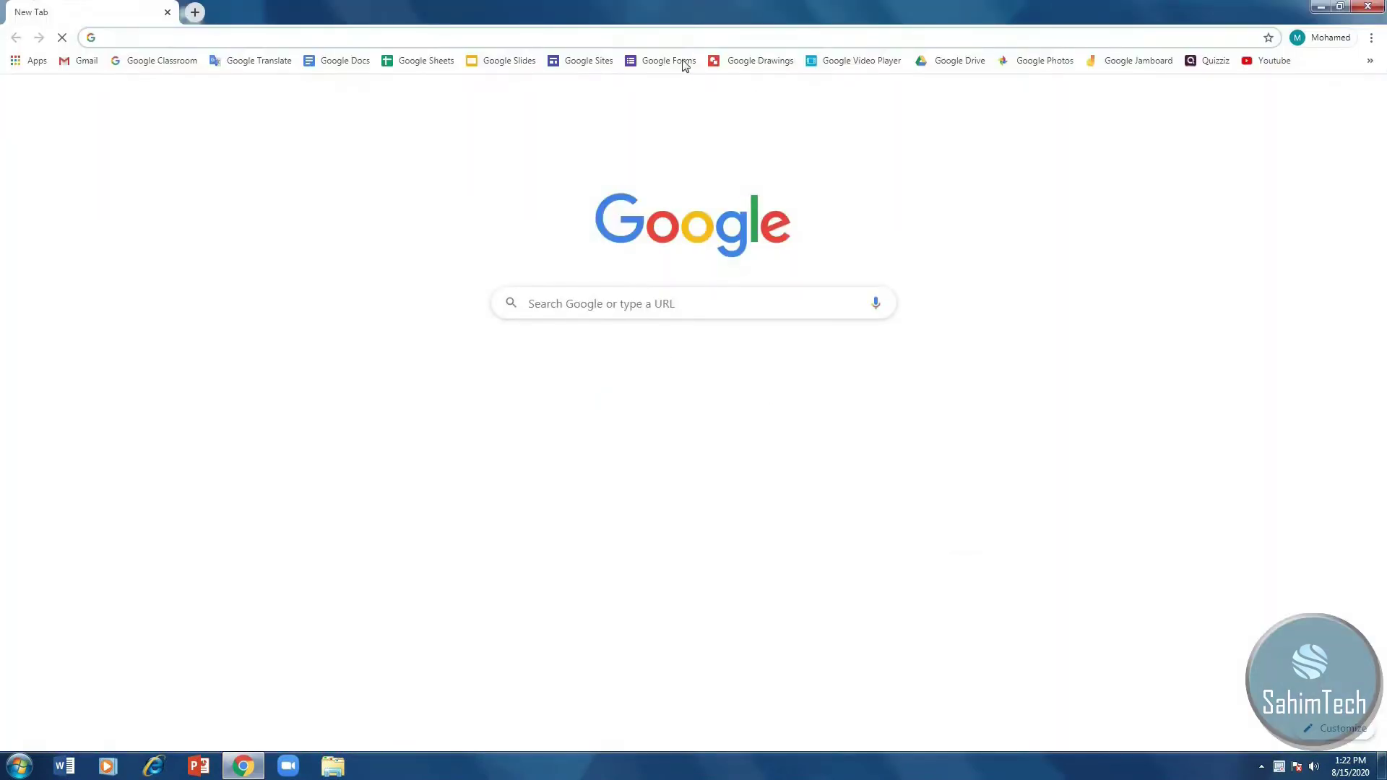
{"action": "left_click", "coordinate": [655, 41]}
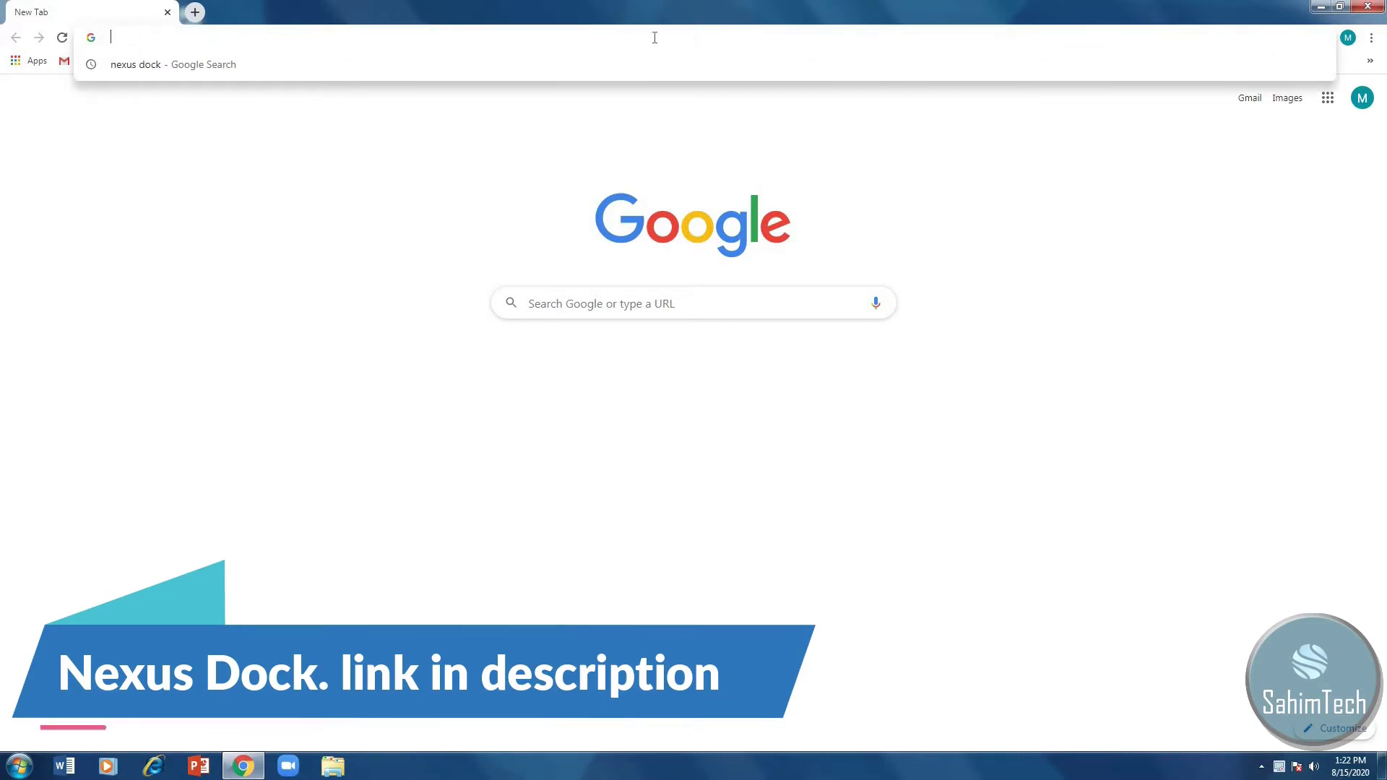
{"action": "right_click", "coordinate": [652, 37]}
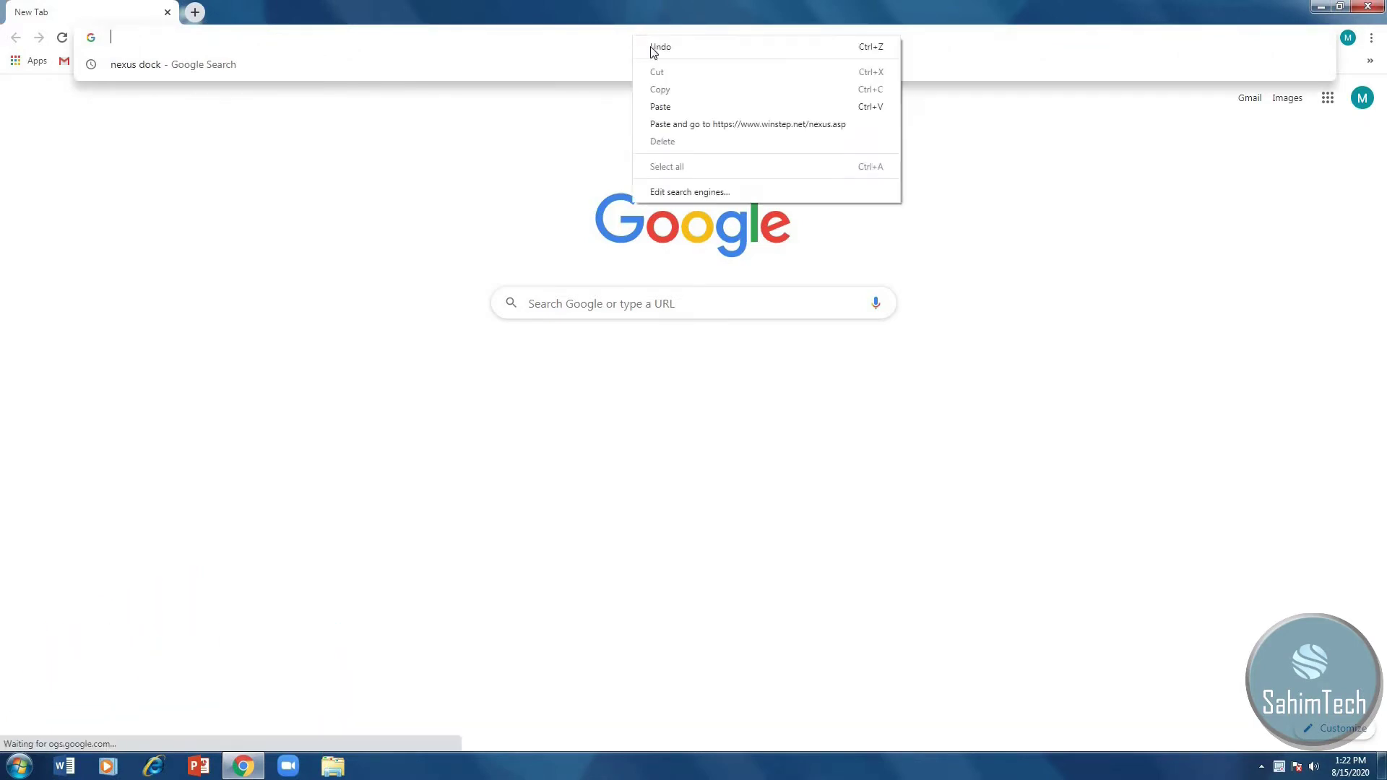
{"action": "left_click", "coordinate": [660, 106]}
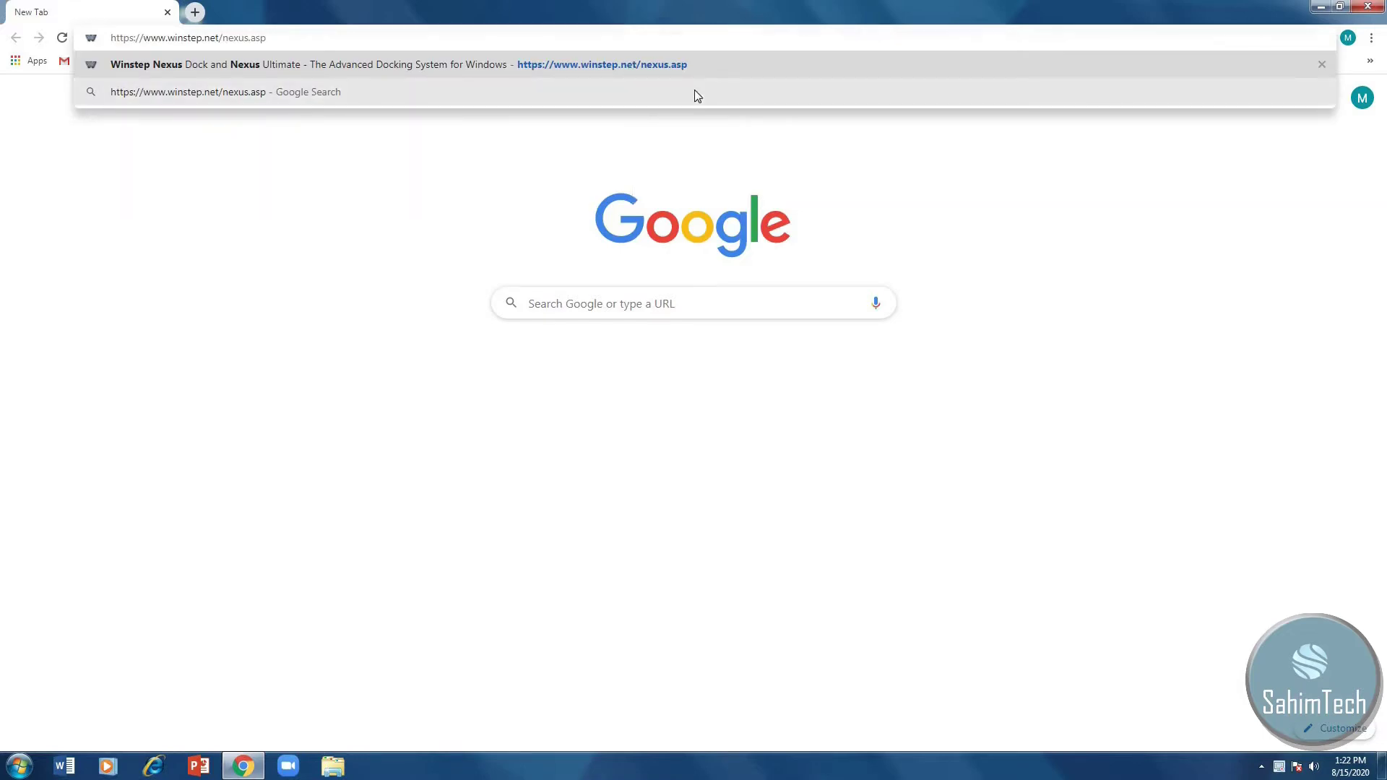
{"action": "key", "text": "Return"}
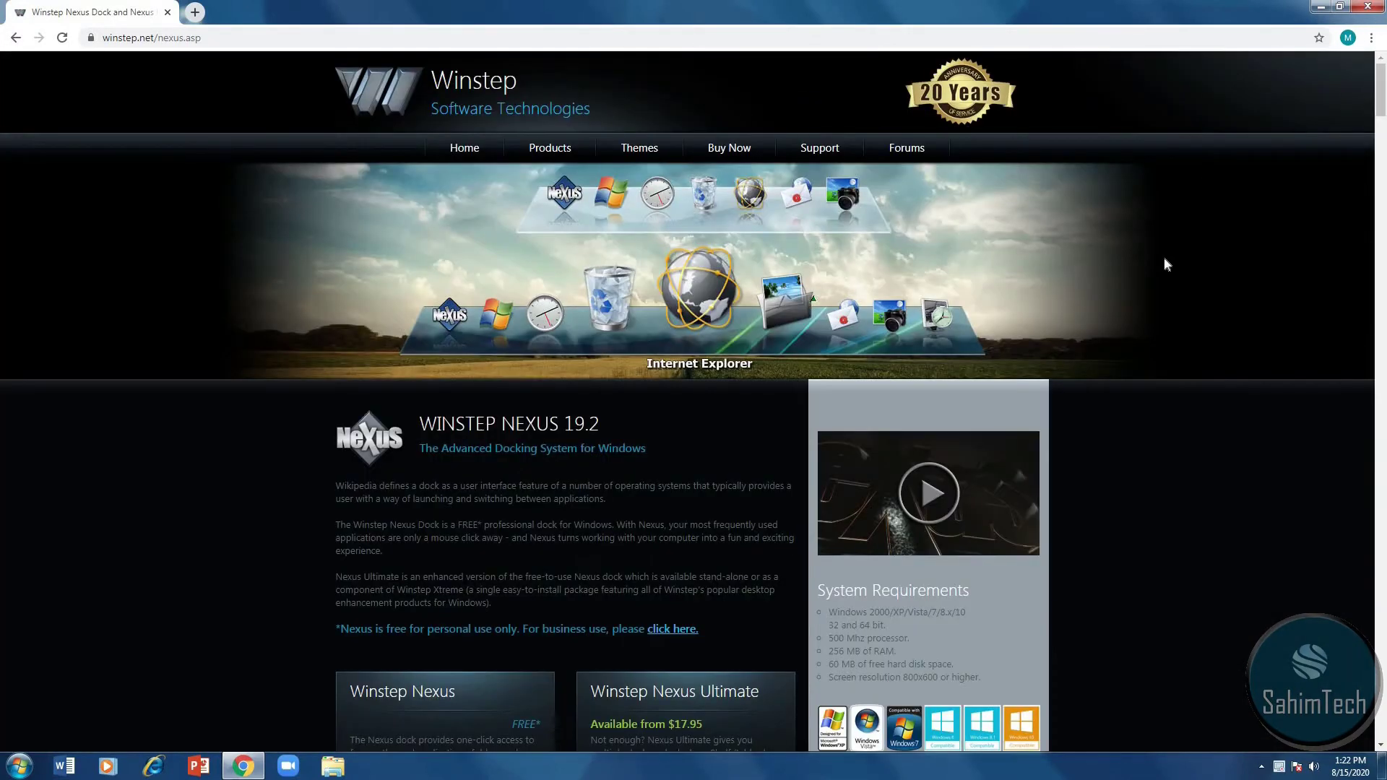
Step: Download the free Winstep Nexus package as nexus.zip and open it from the download bar
{"action": "scroll", "coordinate": [1164, 258], "scroll_direction": "down", "scroll_amount": 4}
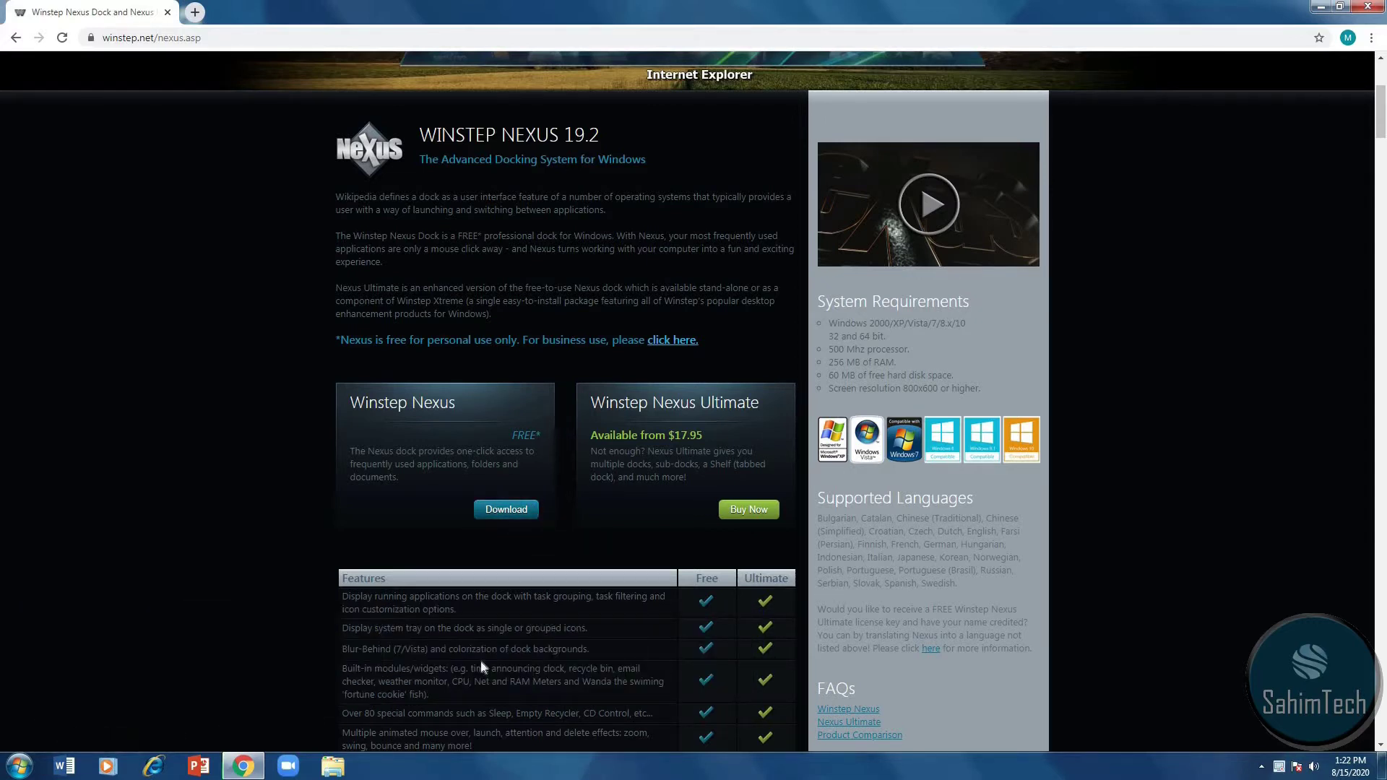
{"action": "left_click", "coordinate": [504, 509]}
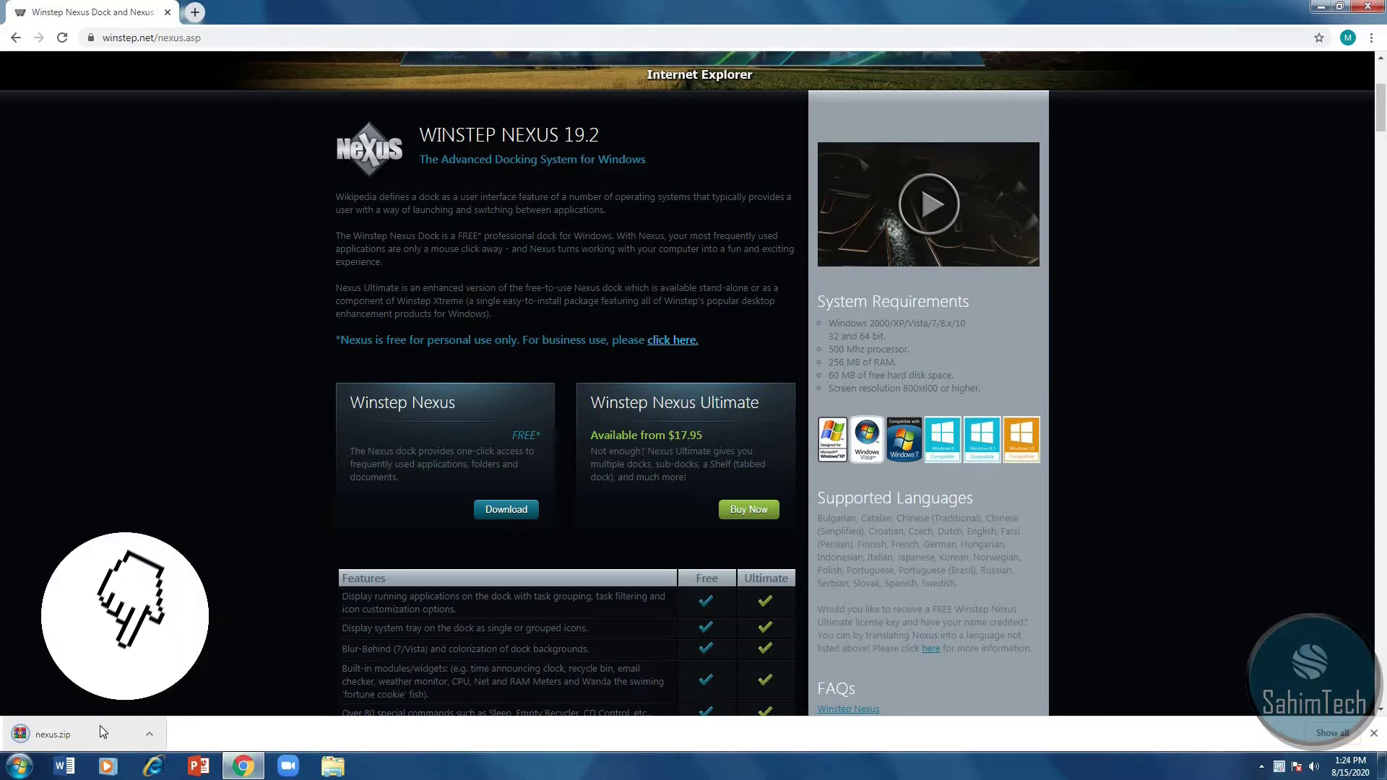
{"action": "left_click", "coordinate": [99, 726]}
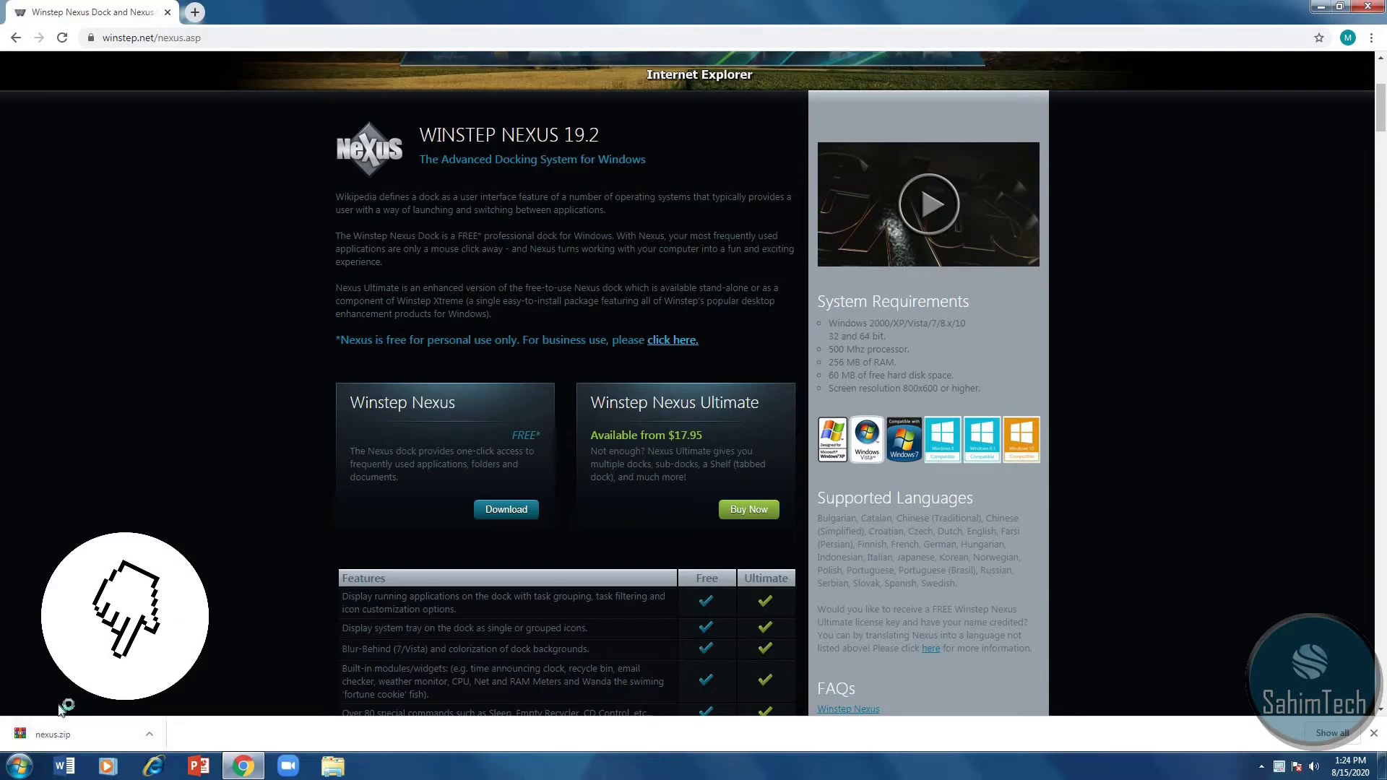
Step: Extract nexus.zip in Downloads with WinRAR into a new nexus folder
{"action": "left_click", "coordinate": [331, 770]}
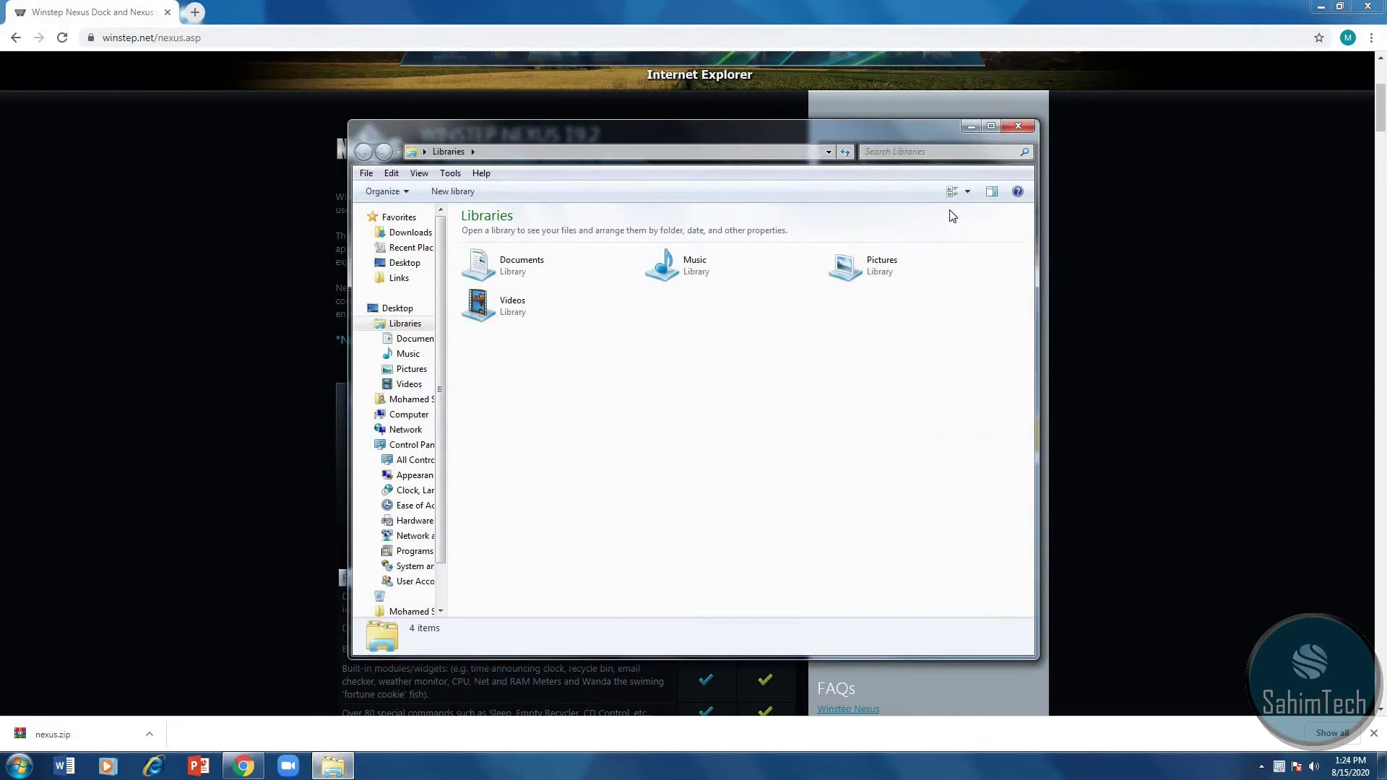
{"action": "left_click", "coordinate": [990, 127]}
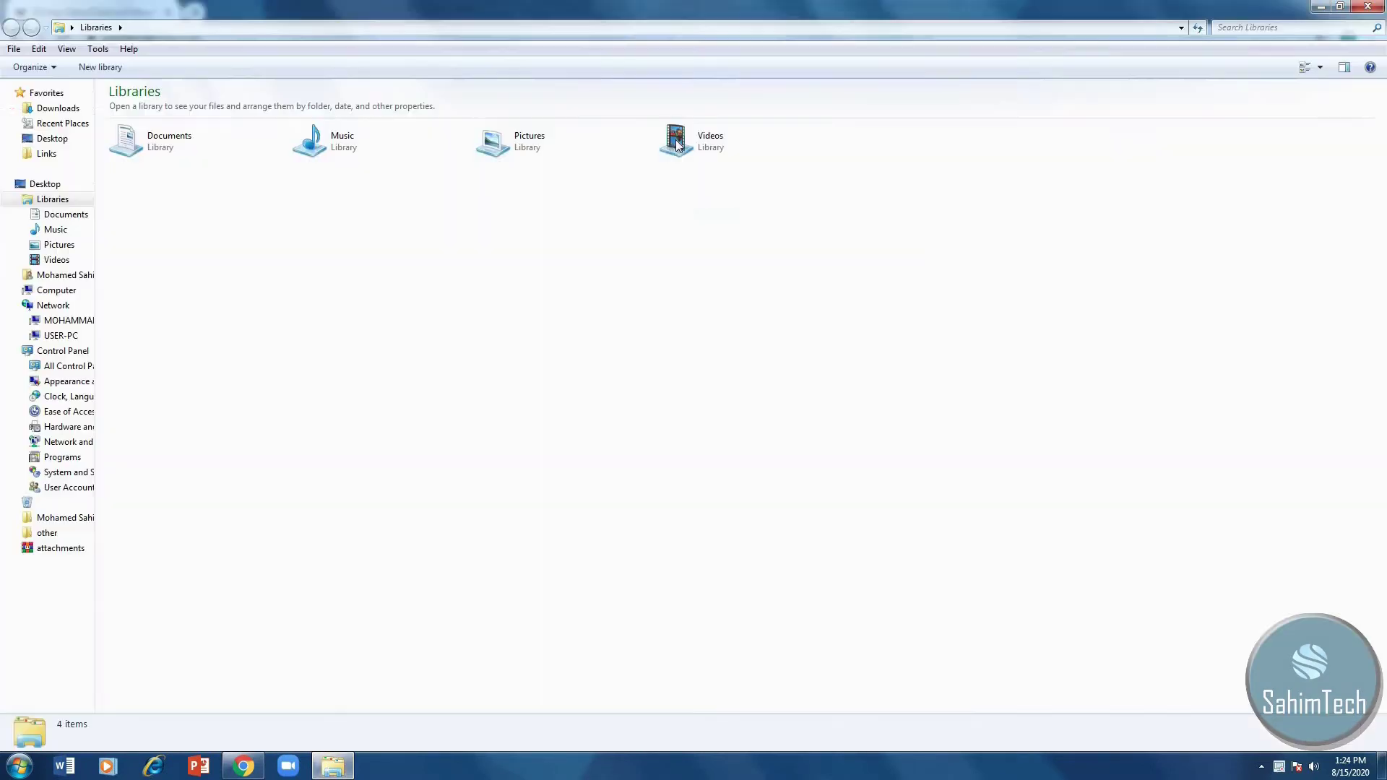
{"action": "left_click", "coordinate": [70, 113]}
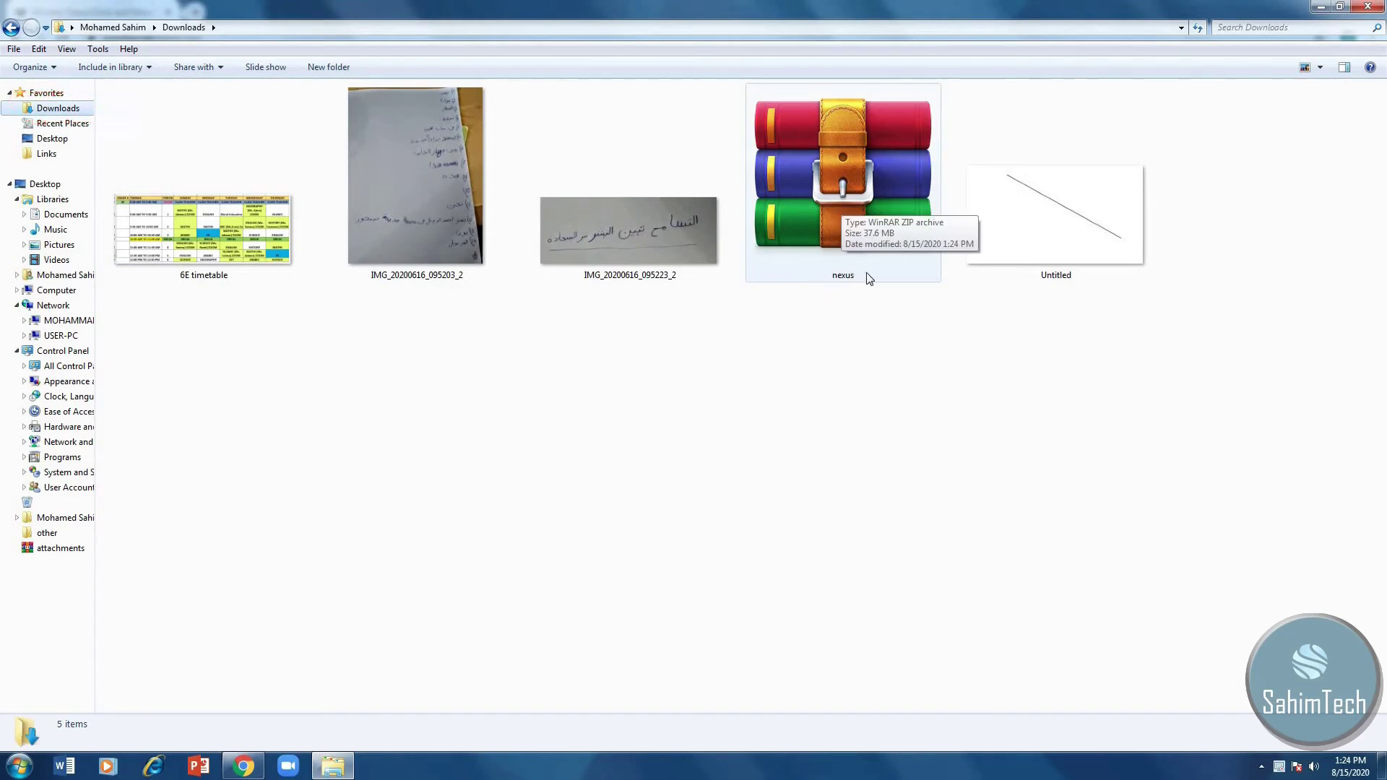
{"action": "right_click", "coordinate": [831, 200]}
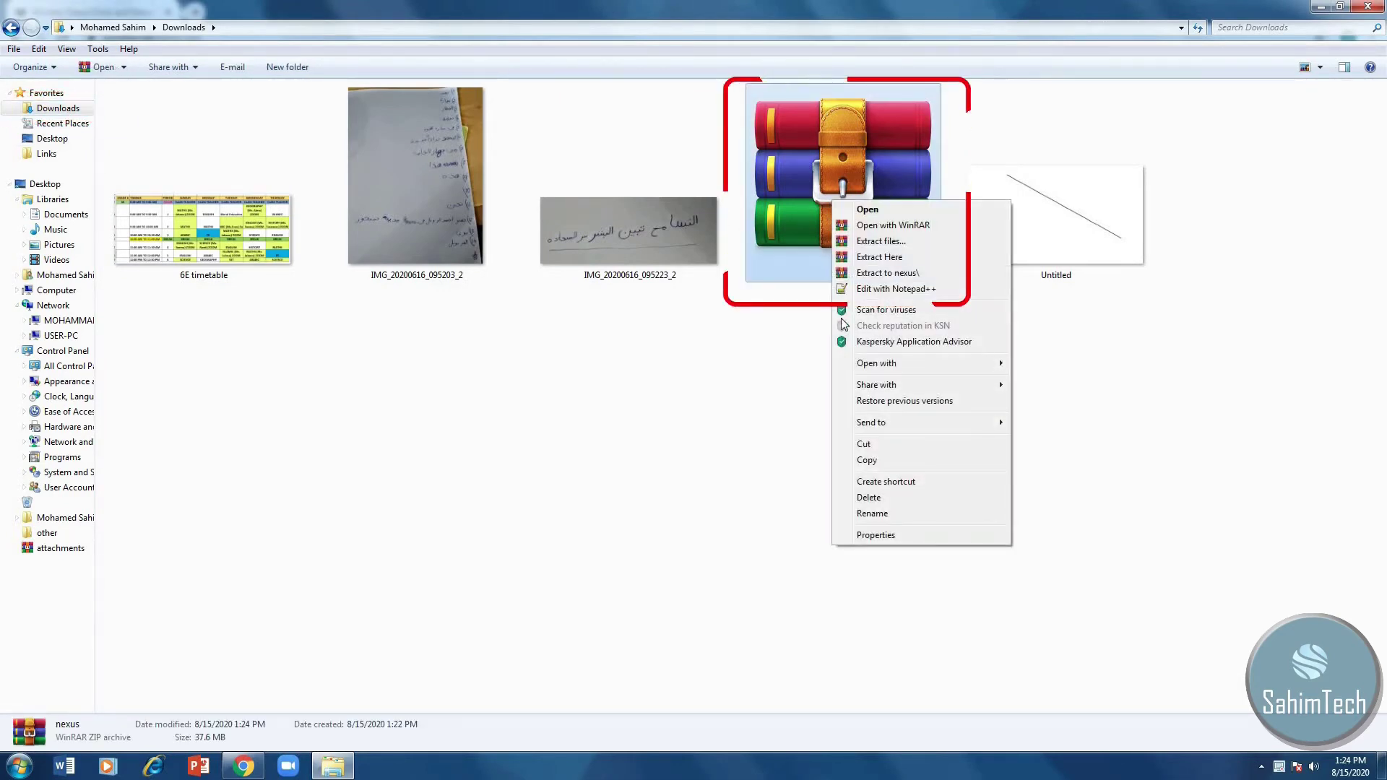
{"action": "left_click", "coordinate": [863, 241]}
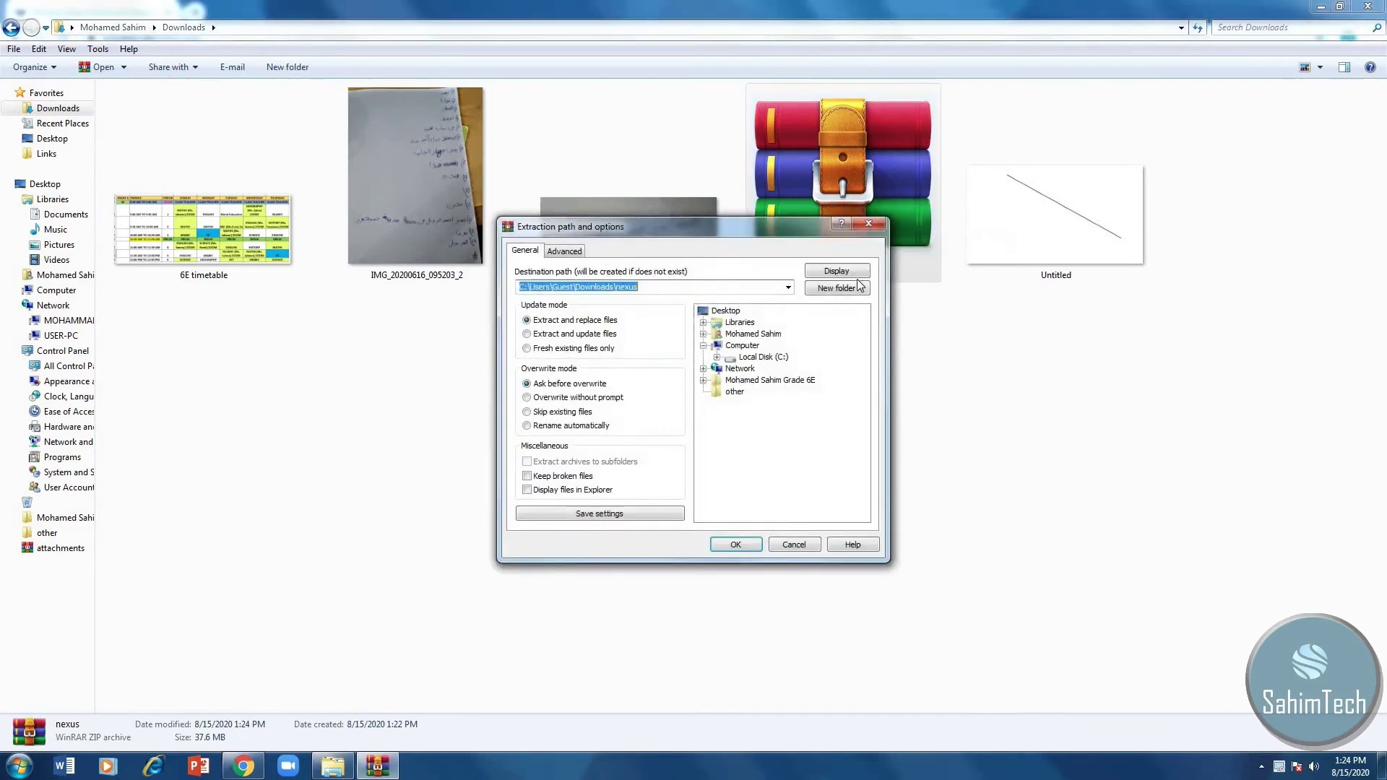
{"action": "left_click", "coordinate": [735, 544]}
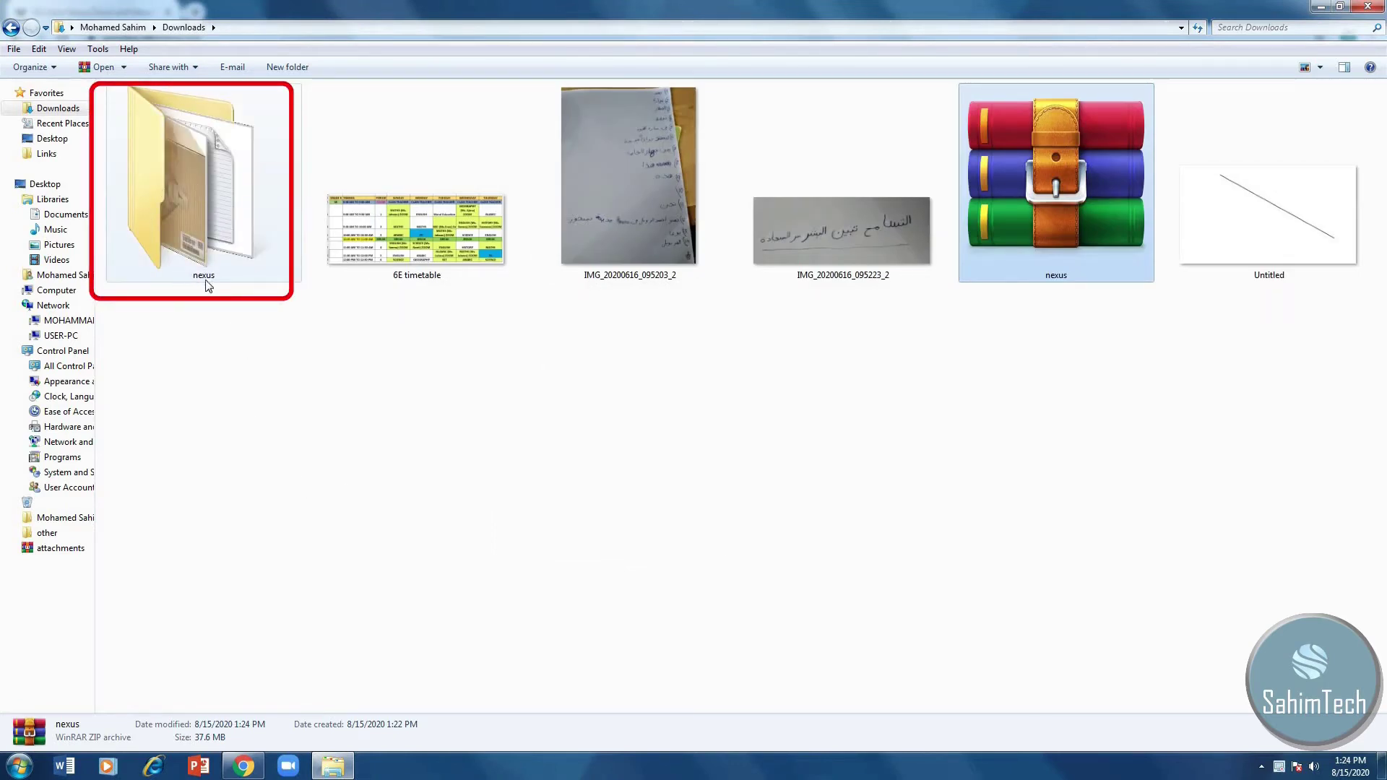
Step: Run NexusSetup in English and install Nexus 19.2 with default folders, launching it at the end
{"action": "double_click", "coordinate": [201, 227]}
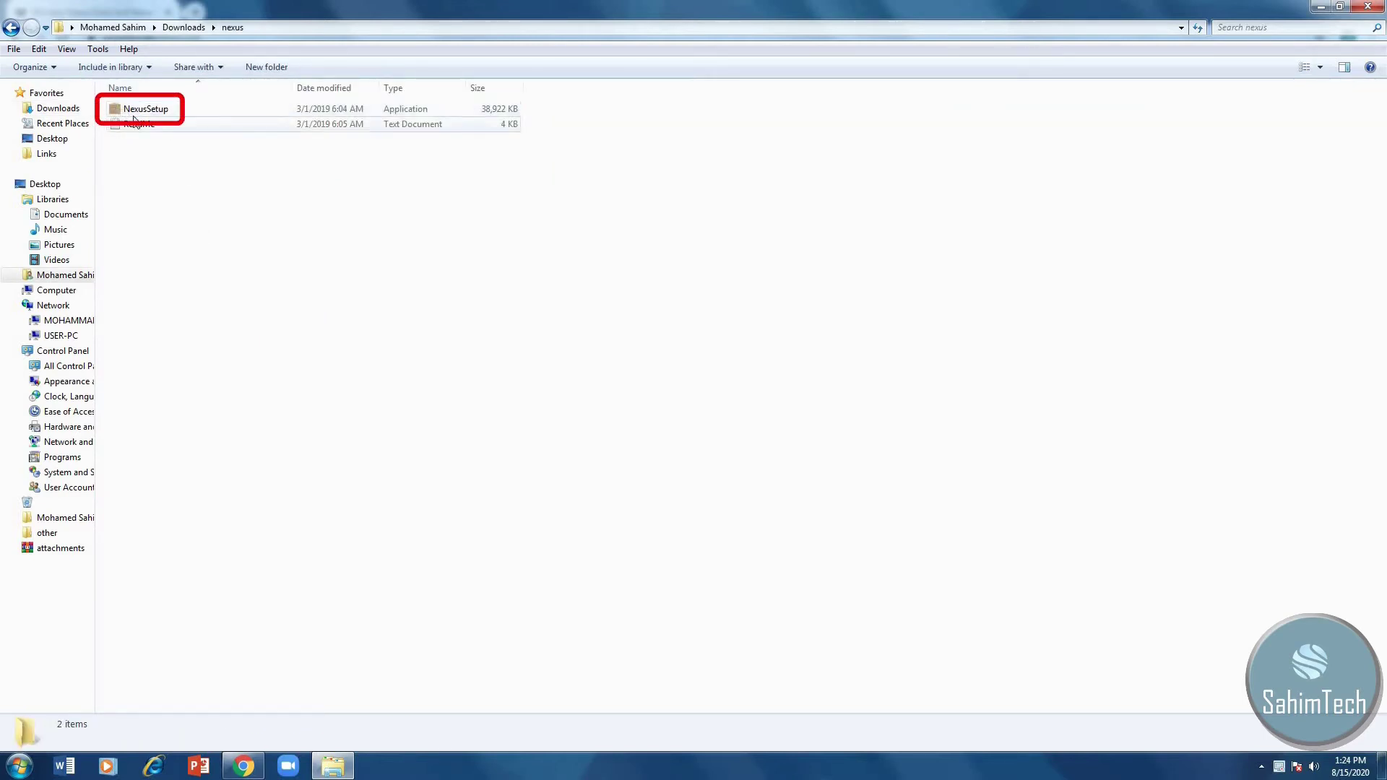
{"action": "double_click", "coordinate": [167, 113]}
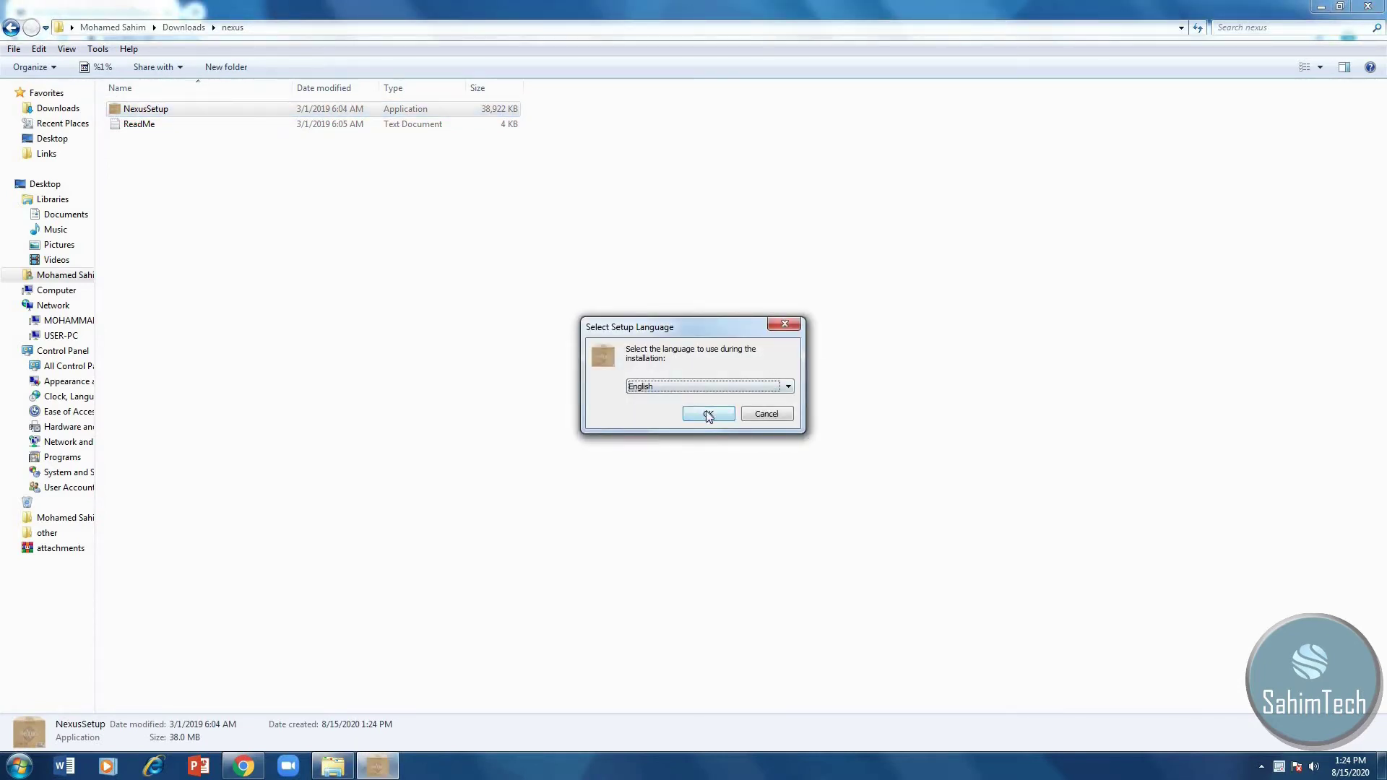
{"action": "left_click", "coordinate": [707, 413]}
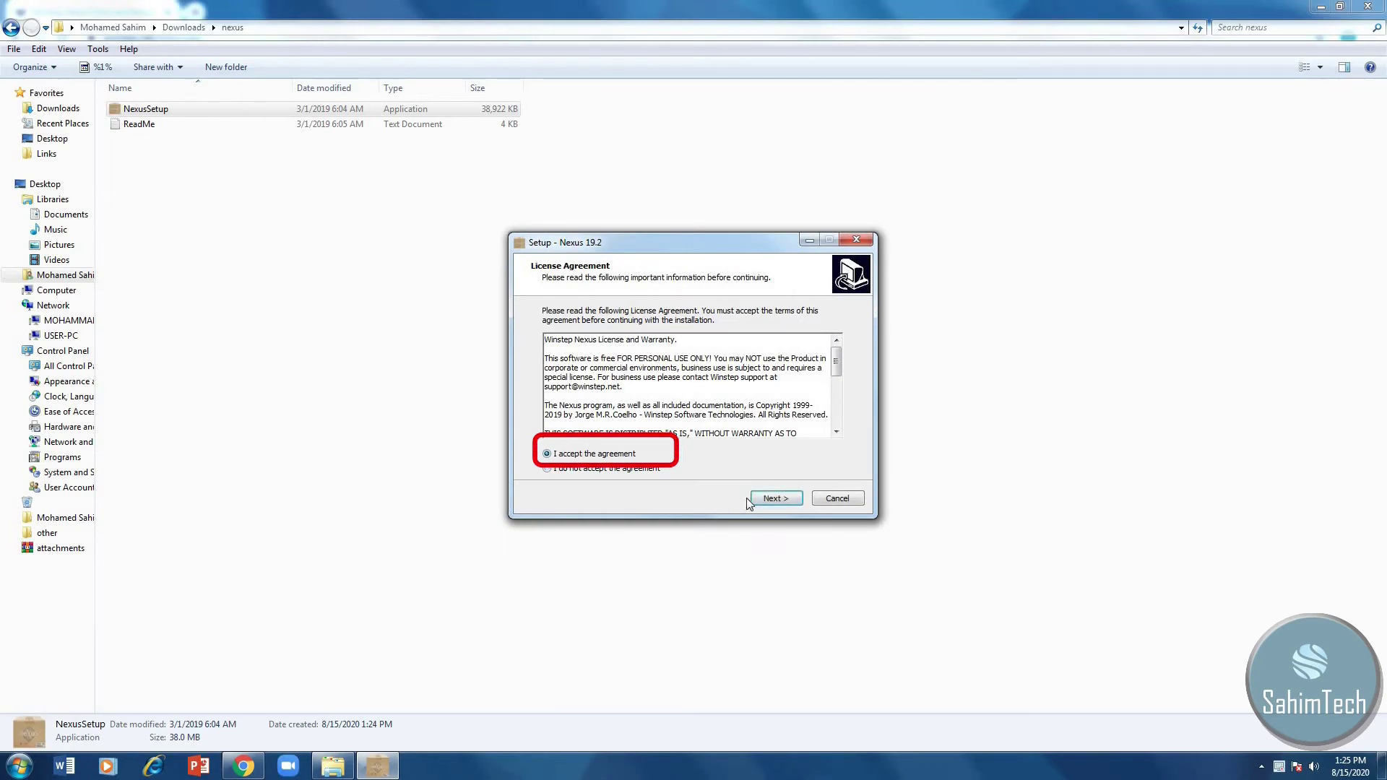
{"action": "left_click", "coordinate": [758, 499]}
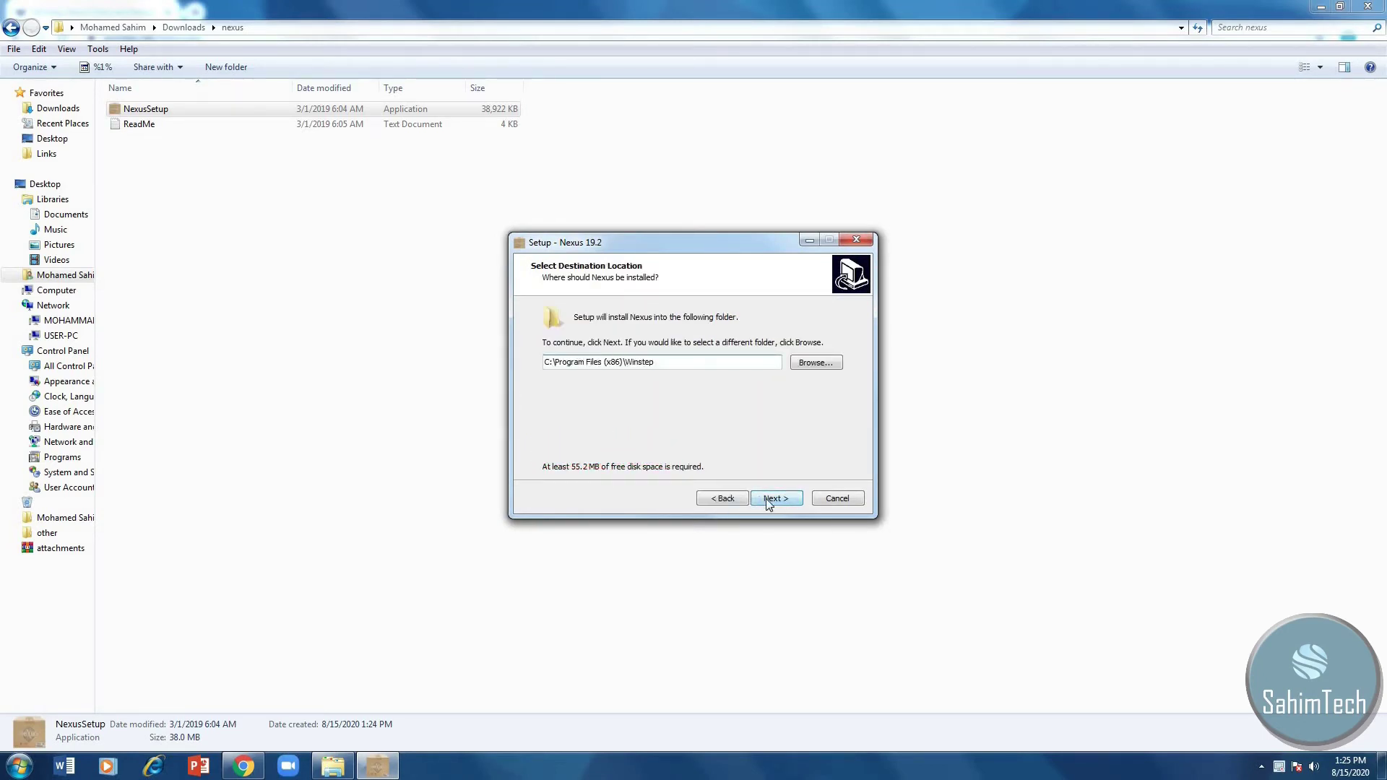
{"action": "left_click", "coordinate": [769, 499]}
{"action": "left_click", "coordinate": [783, 502]}
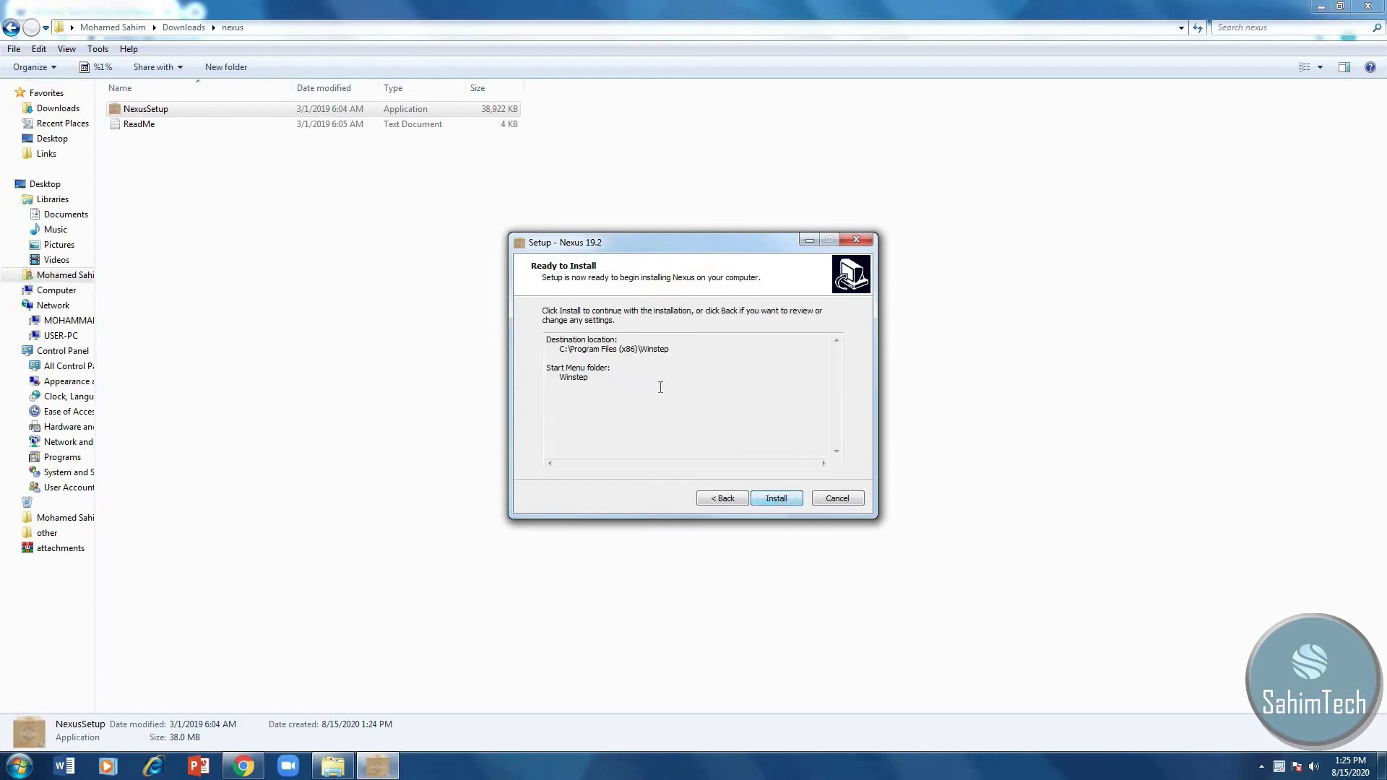
{"action": "left_click", "coordinate": [776, 498]}
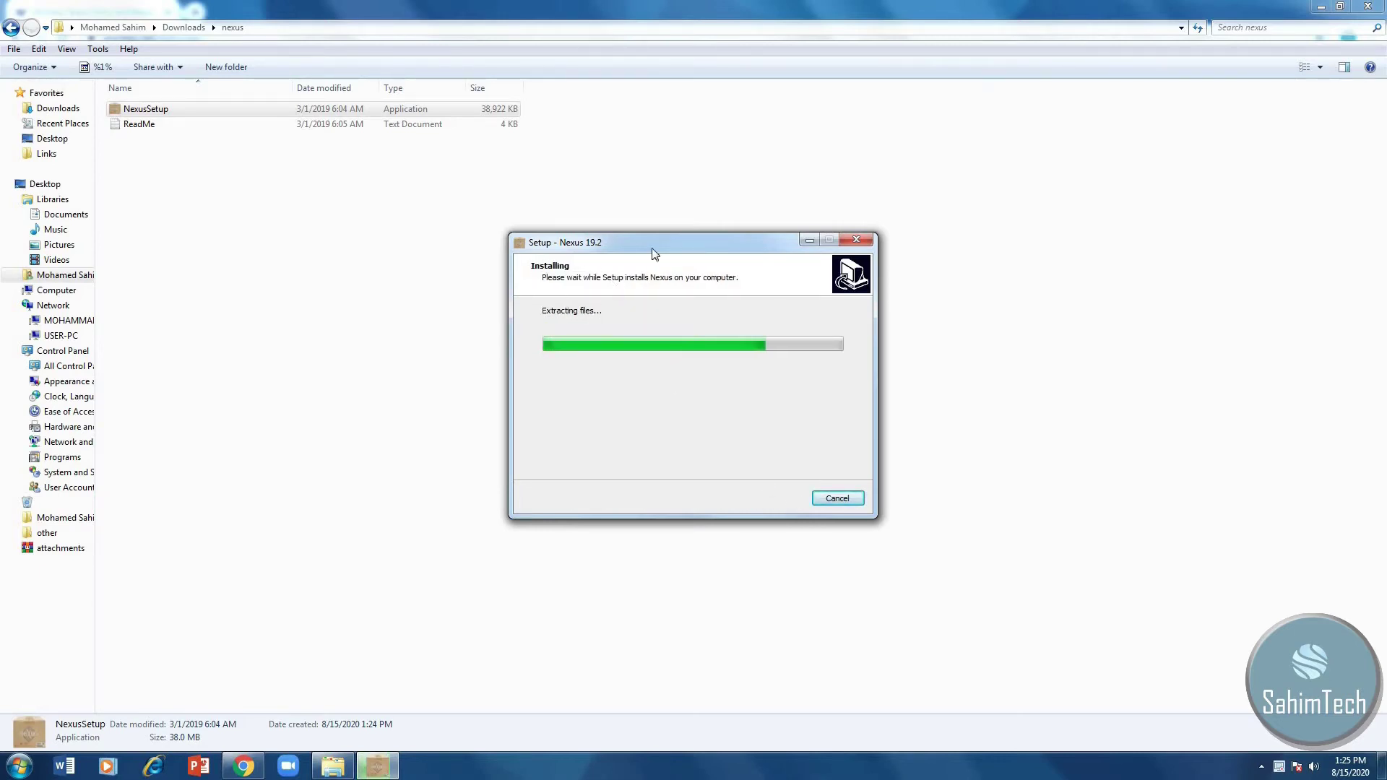
{"action": "mouse_move", "coordinate": [653, 253]}
{"action": "left_mouse_down"}
{"action": "mouse_move", "coordinate": [573, 314]}
{"action": "mouse_move", "coordinate": [549, 310]}
{"action": "mouse_move", "coordinate": [592, 242]}
{"action": "mouse_move", "coordinate": [649, 274]}
{"action": "mouse_move", "coordinate": [653, 220]}
{"action": "mouse_move", "coordinate": [639, 230]}
{"action": "left_mouse_up"}
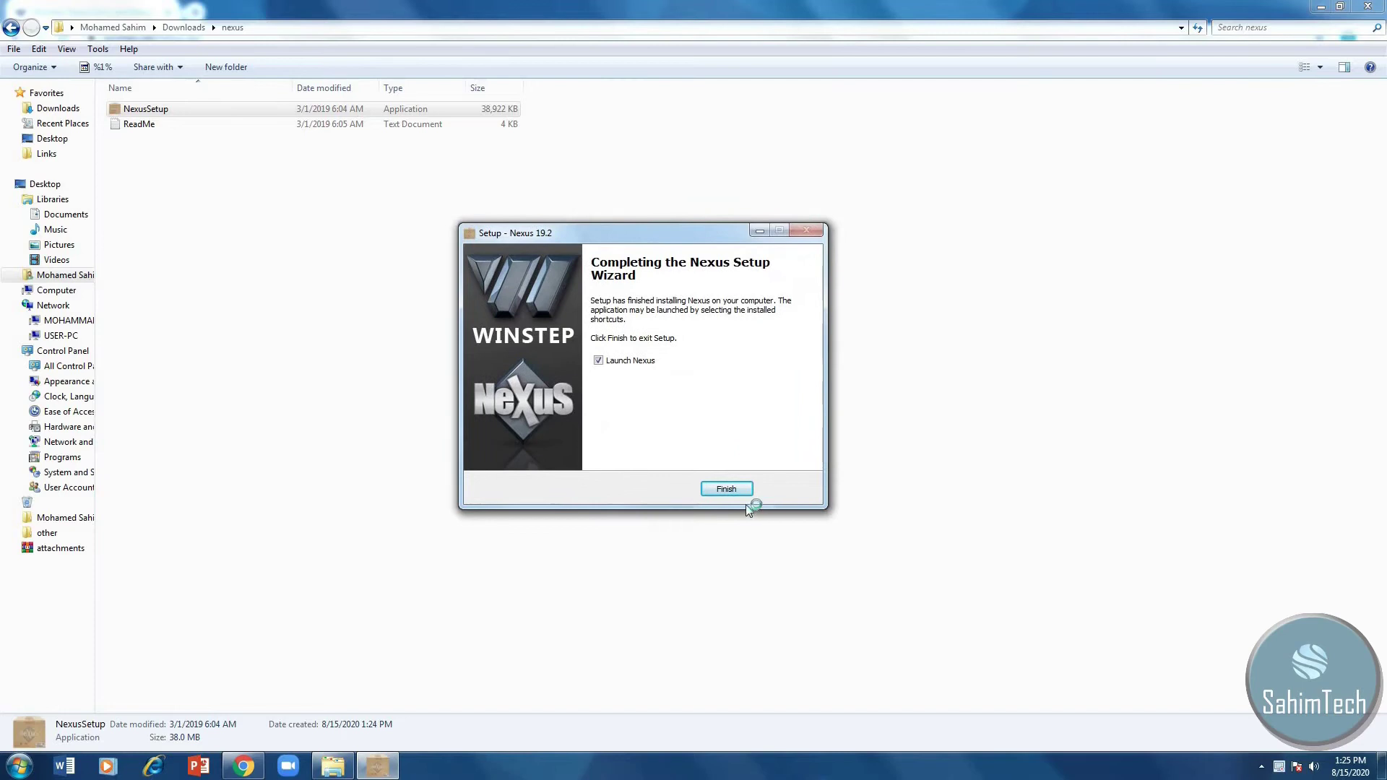
{"action": "left_click", "coordinate": [726, 489]}
Step: Swap the dock's PowerPoint entry for the PowerPoint 2016 desktop shortcut
{"action": "left_click", "coordinate": [1326, 6]}
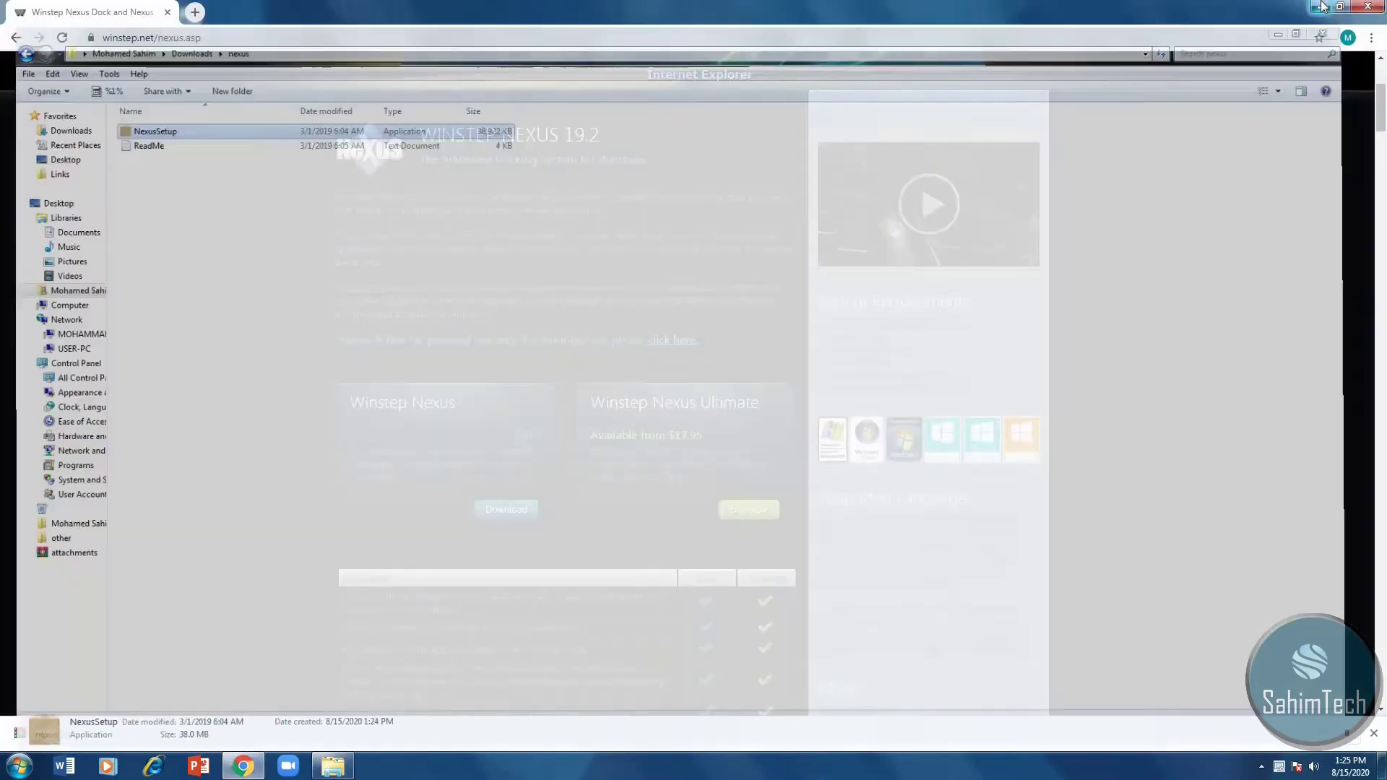
{"action": "left_click", "coordinate": [1323, 7]}
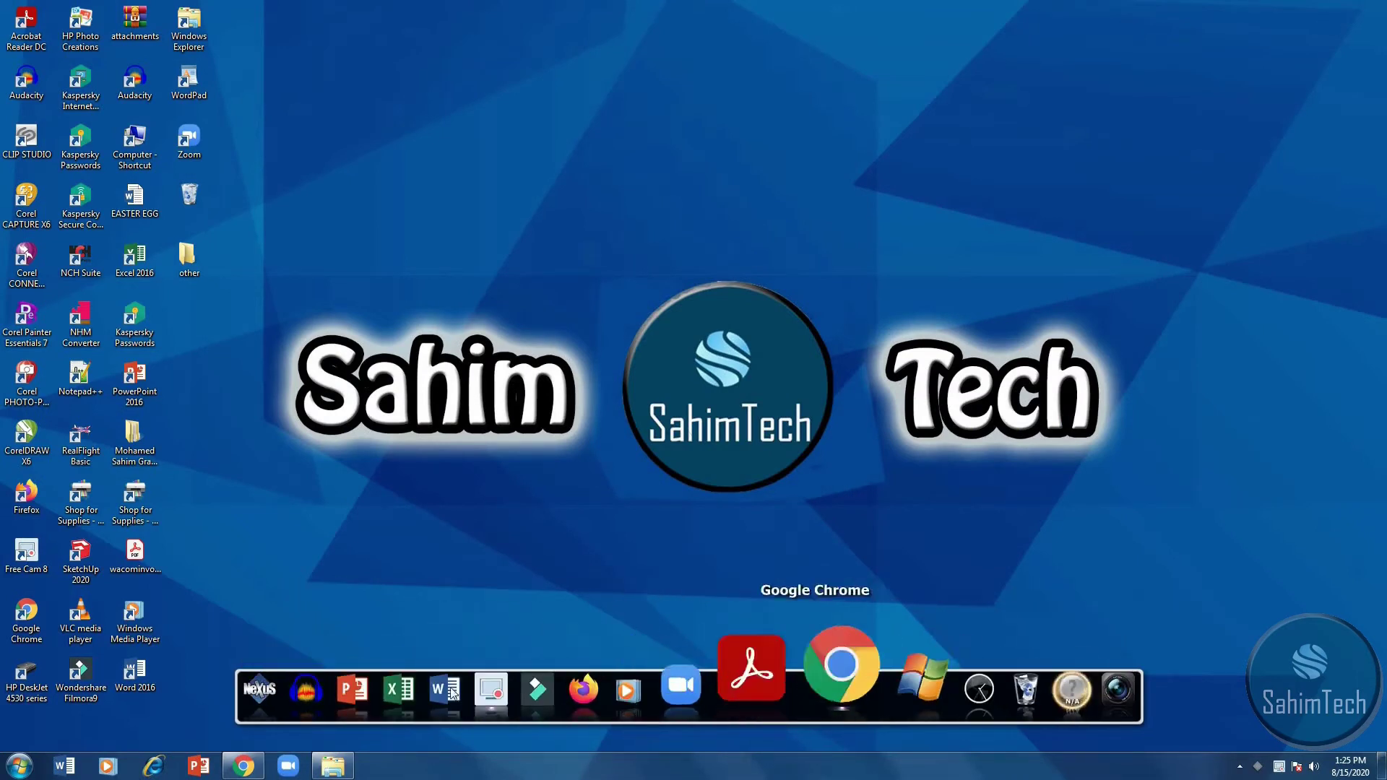
{"action": "right_click", "coordinate": [410, 667]}
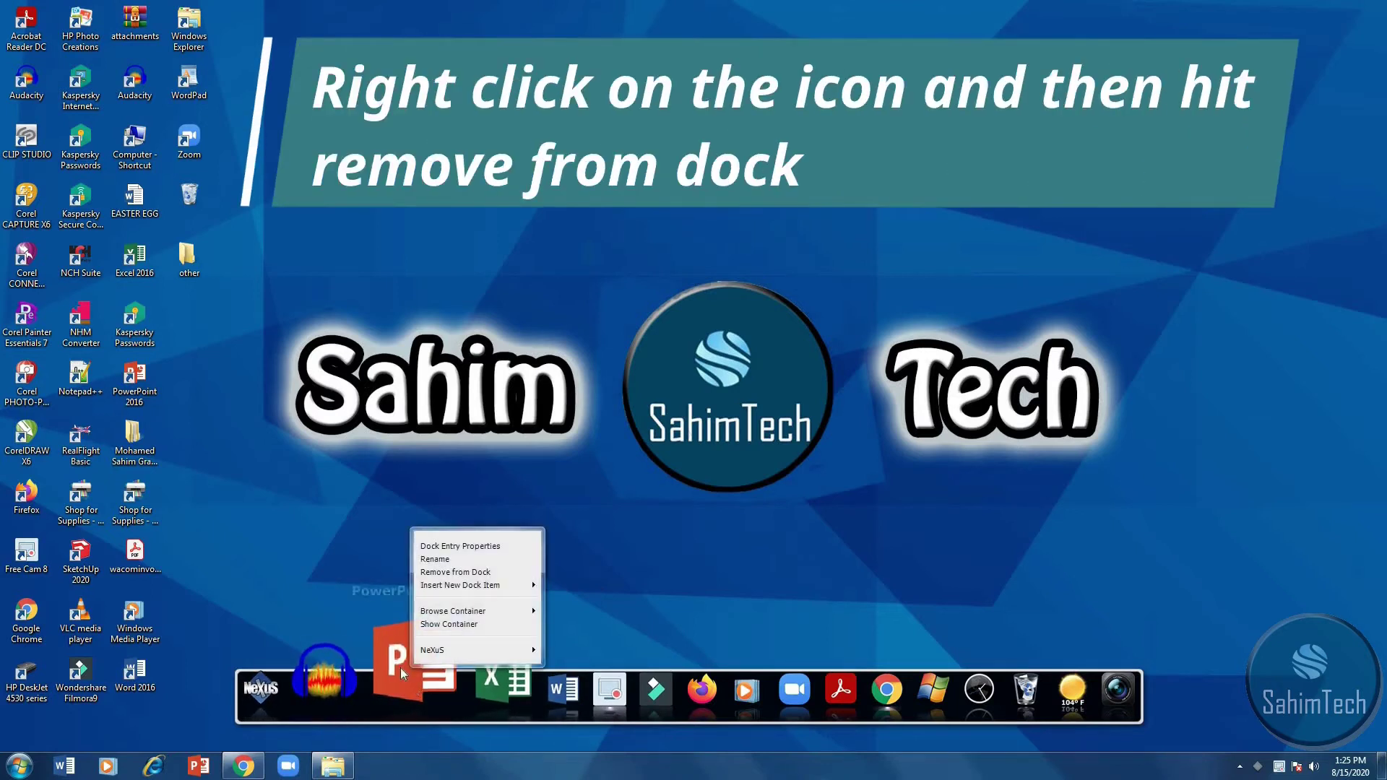
{"action": "left_click", "coordinate": [423, 576]}
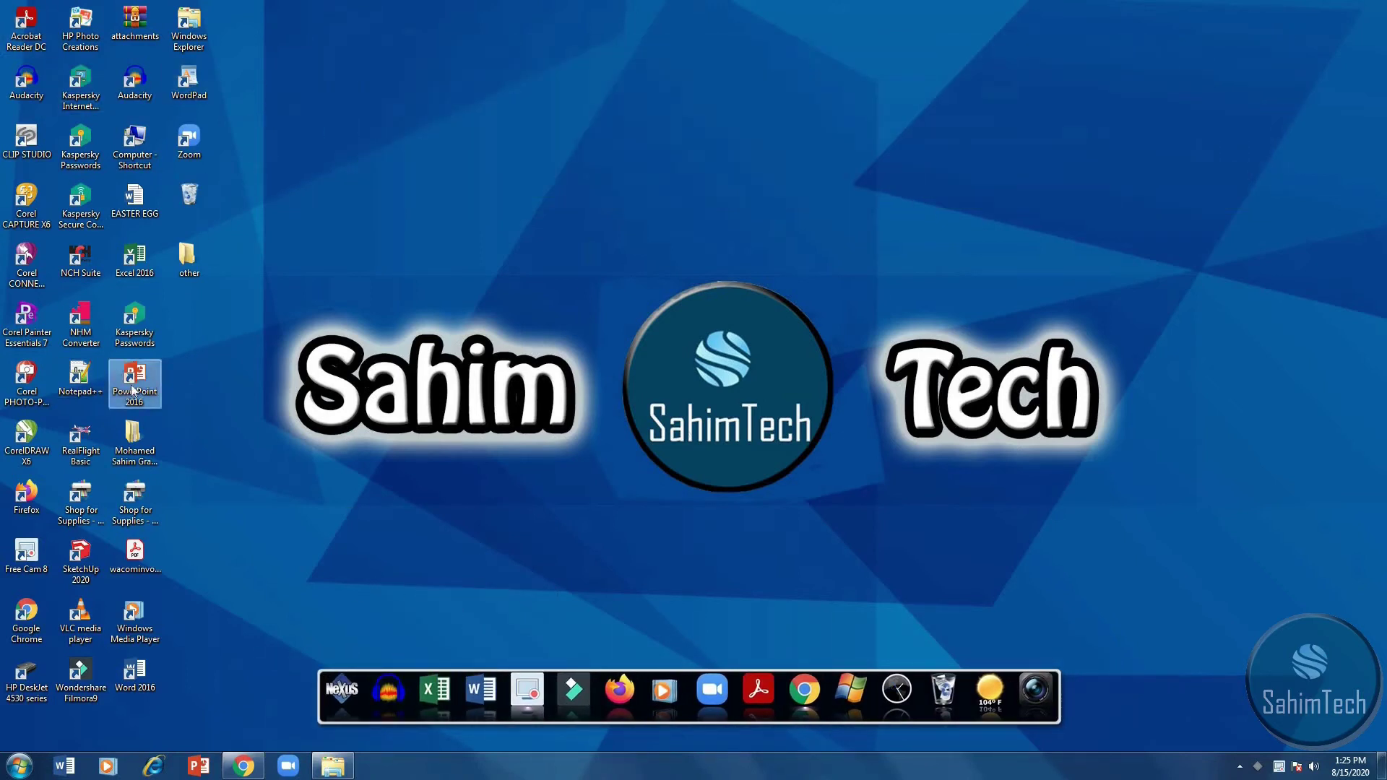
{"action": "left_click_drag", "start_coordinate": [135, 381], "coordinate": [426, 693]}
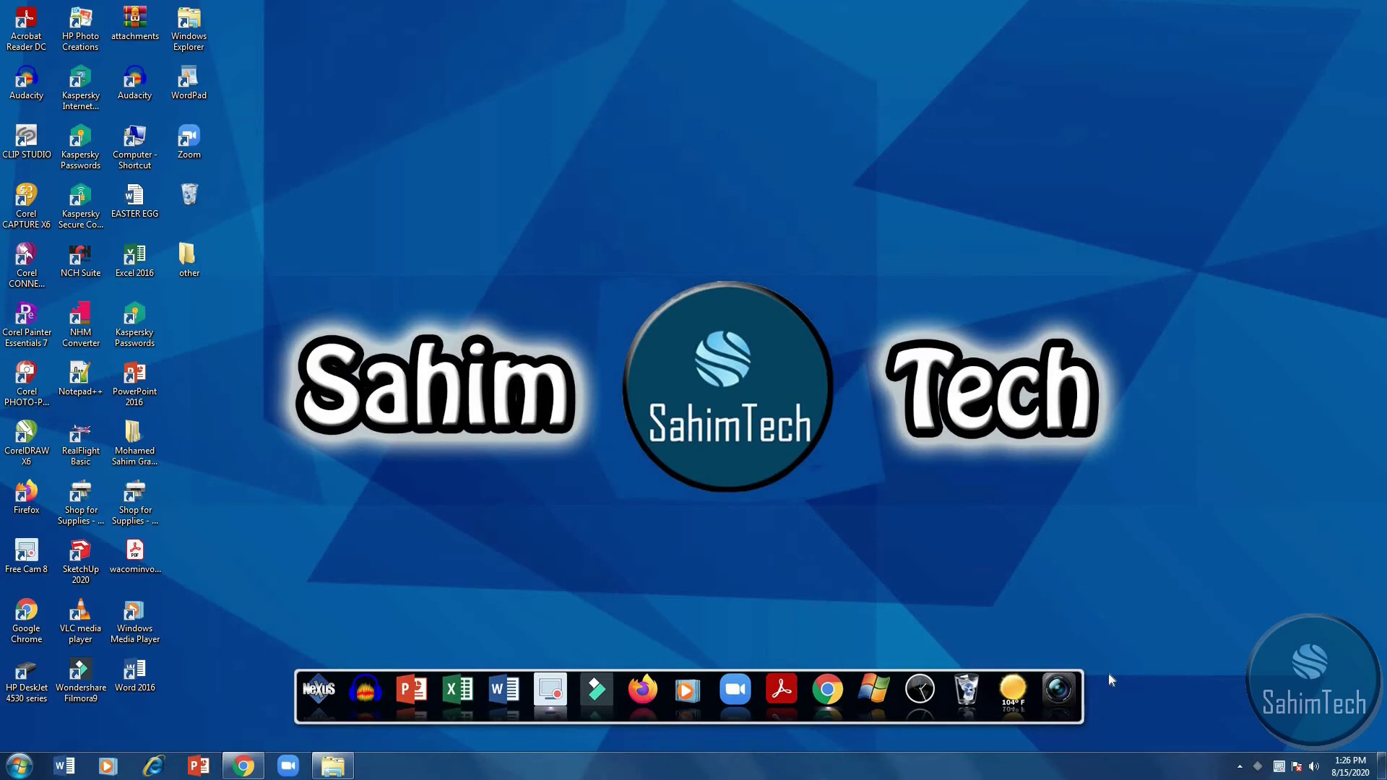
Step: Open the dock's Preferences window and nudge it slightly higher on screen
{"action": "right_click", "coordinate": [1085, 710]}
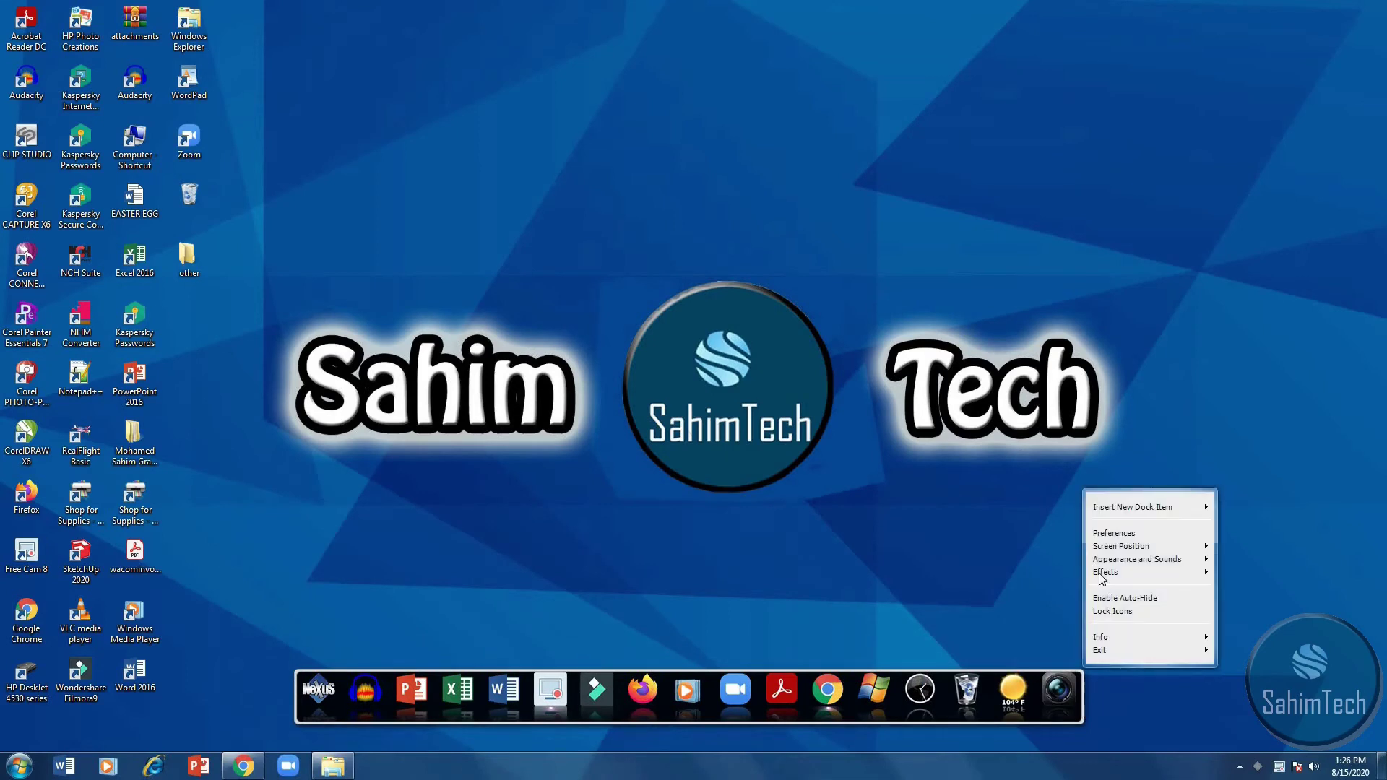
{"action": "left_click", "coordinate": [1116, 533]}
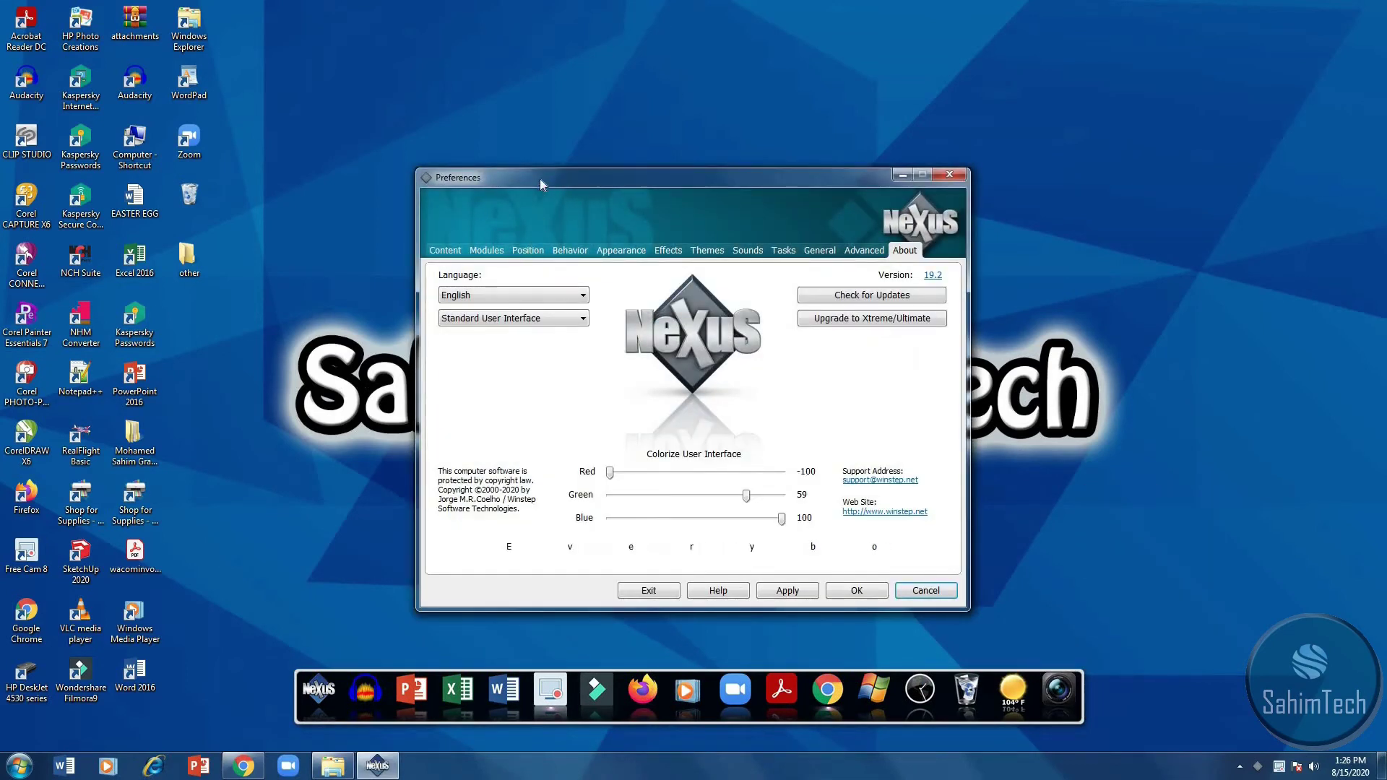
{"action": "left_click_drag", "start_coordinate": [540, 181], "coordinate": [526, 157]}
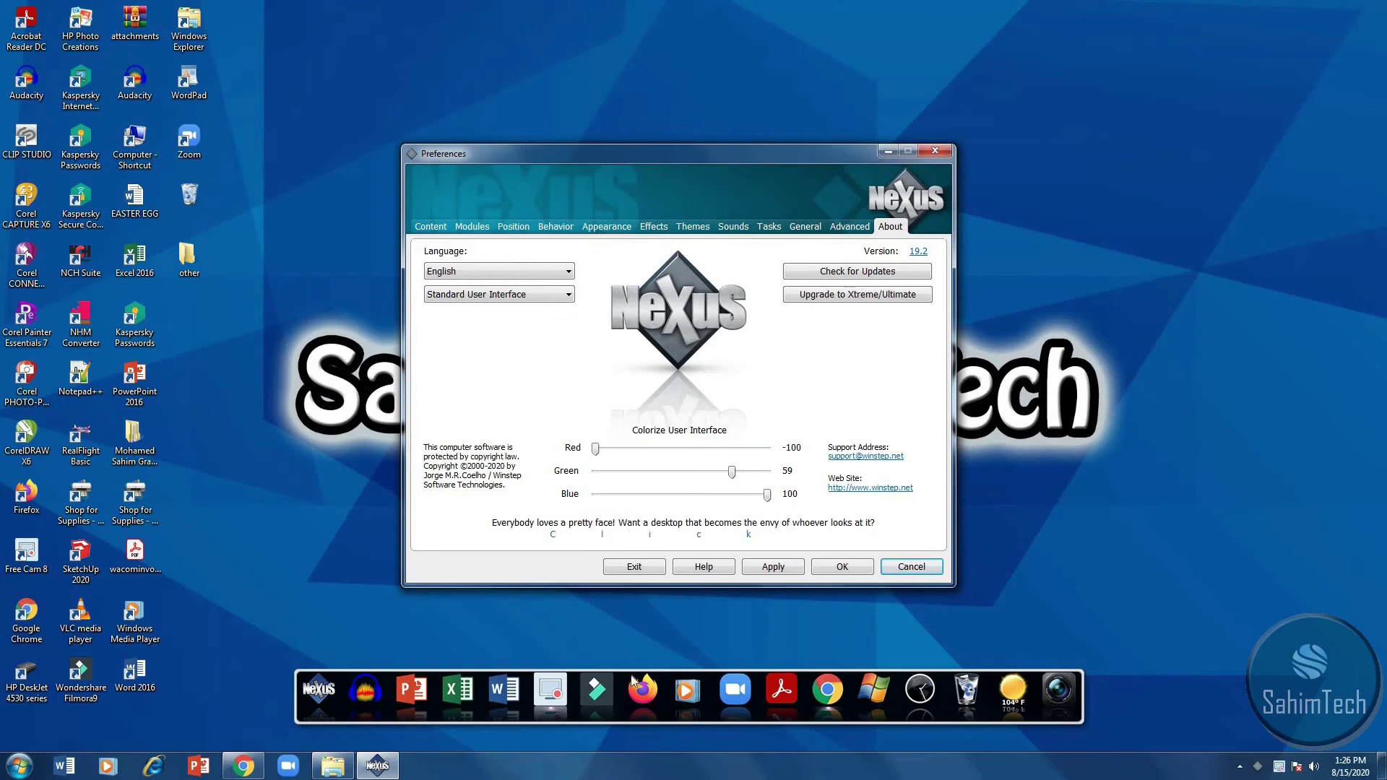
Step: Attach the dock to the top screen edge, then the left edge, applying each
{"action": "left_click", "coordinate": [509, 226]}
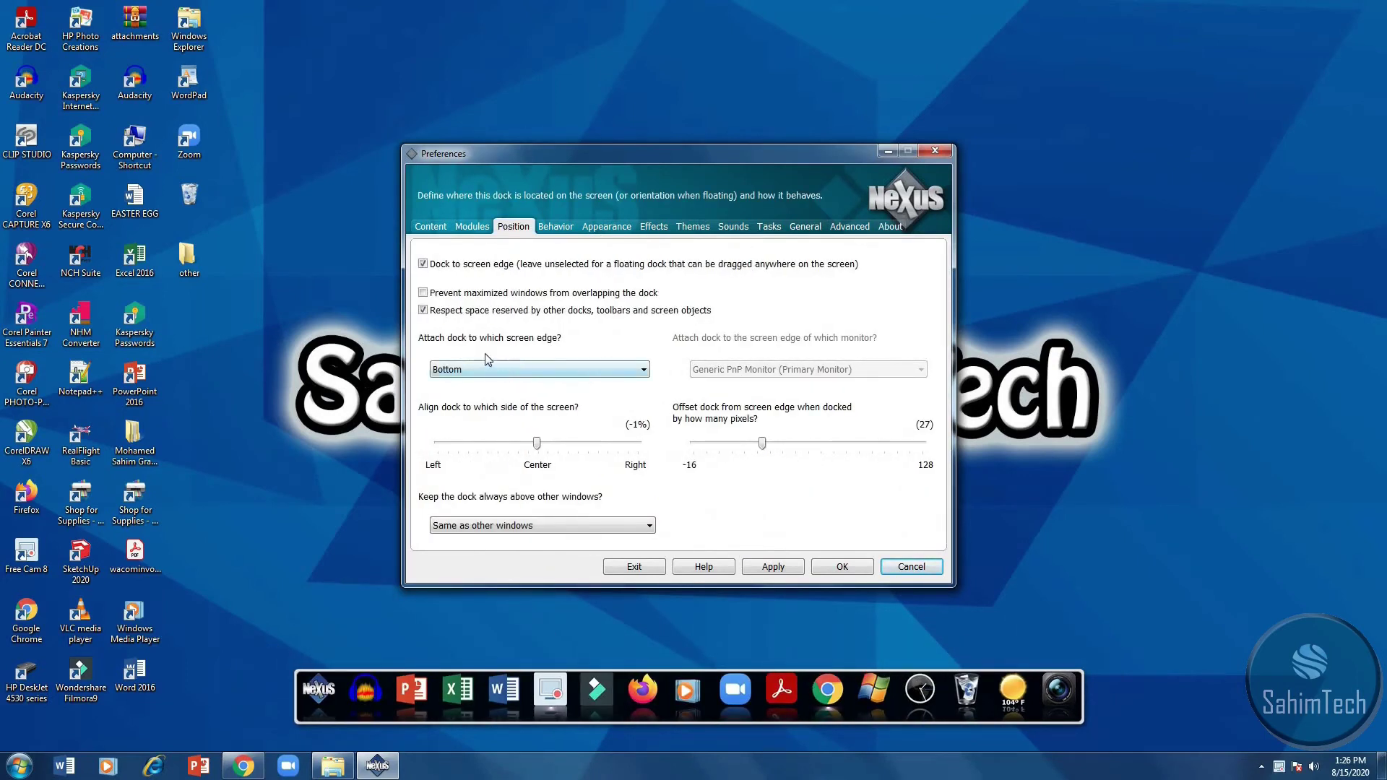
{"action": "left_click", "coordinate": [568, 370]}
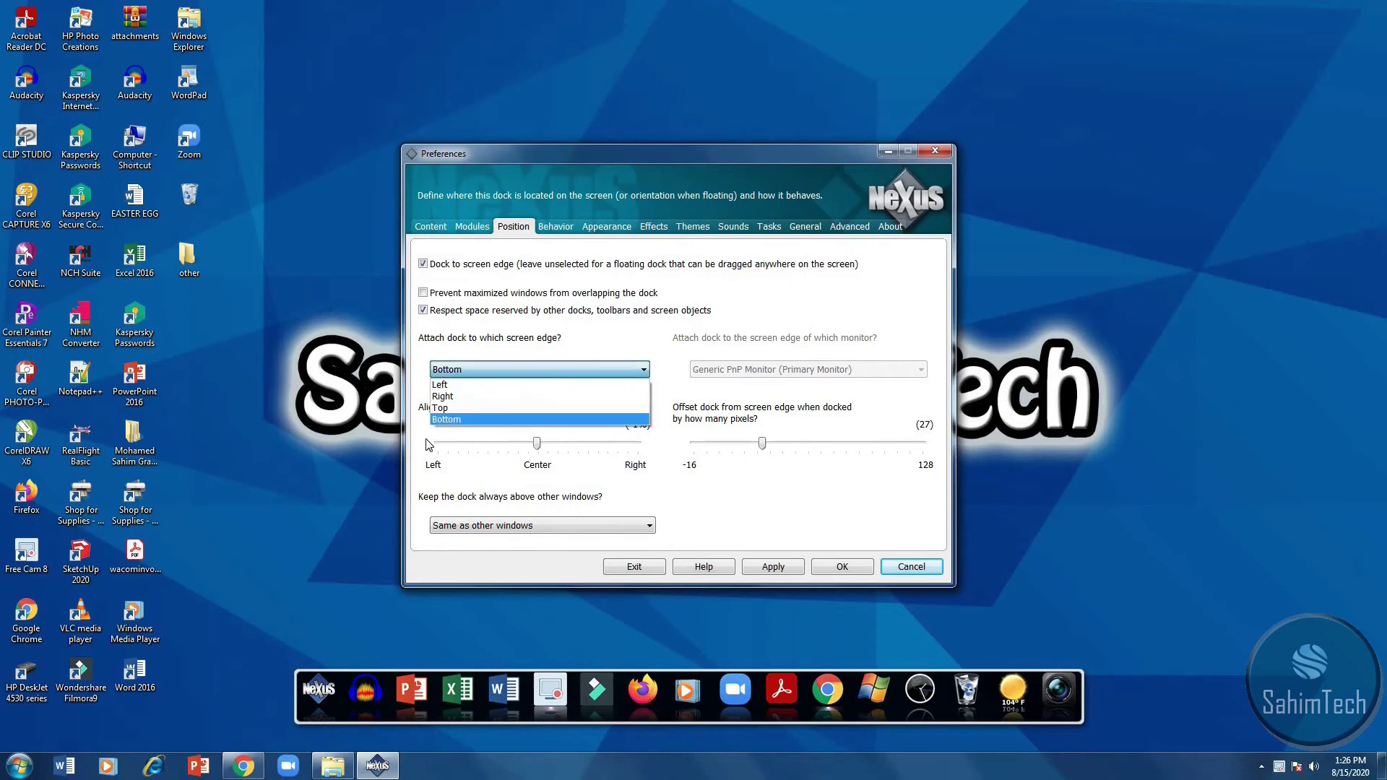
{"action": "left_click", "coordinate": [475, 408]}
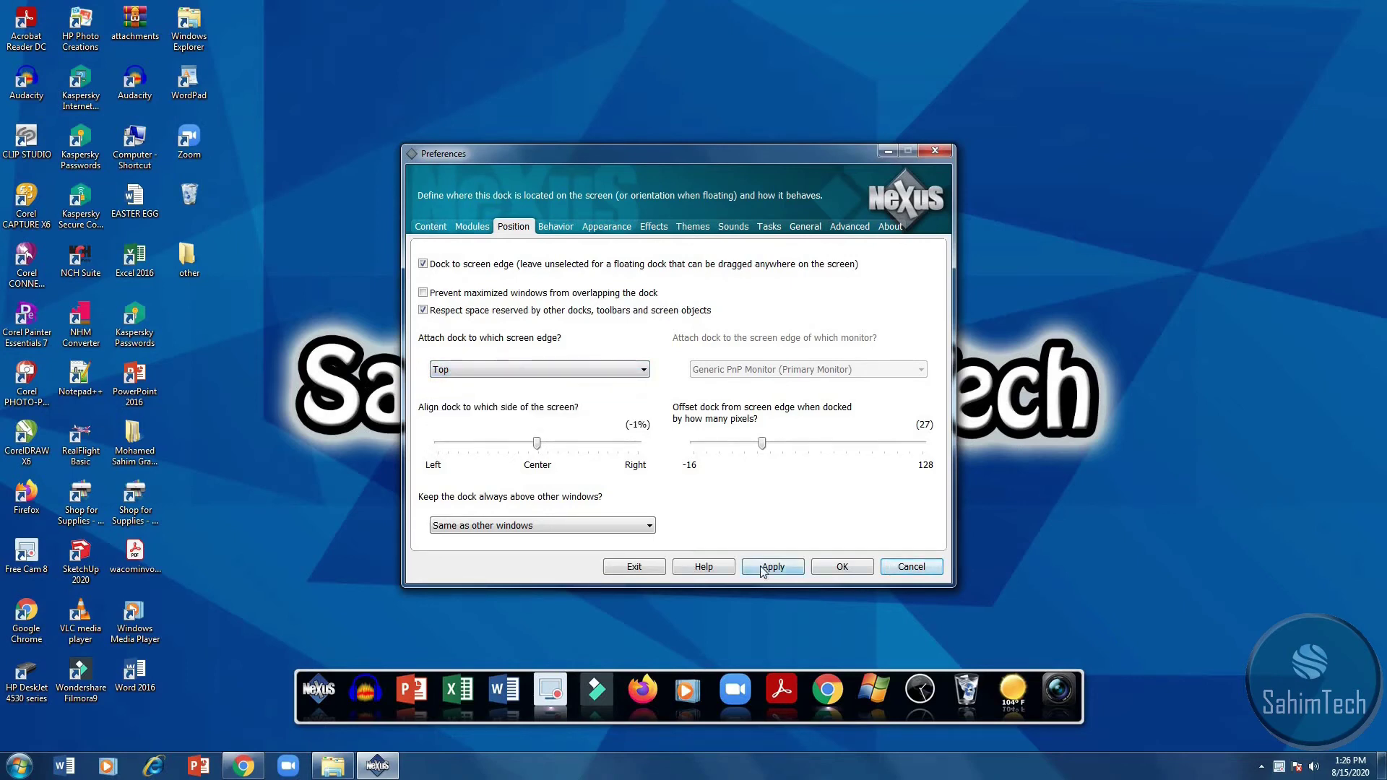
{"action": "left_click", "coordinate": [762, 568]}
{"action": "left_click", "coordinate": [597, 381]}
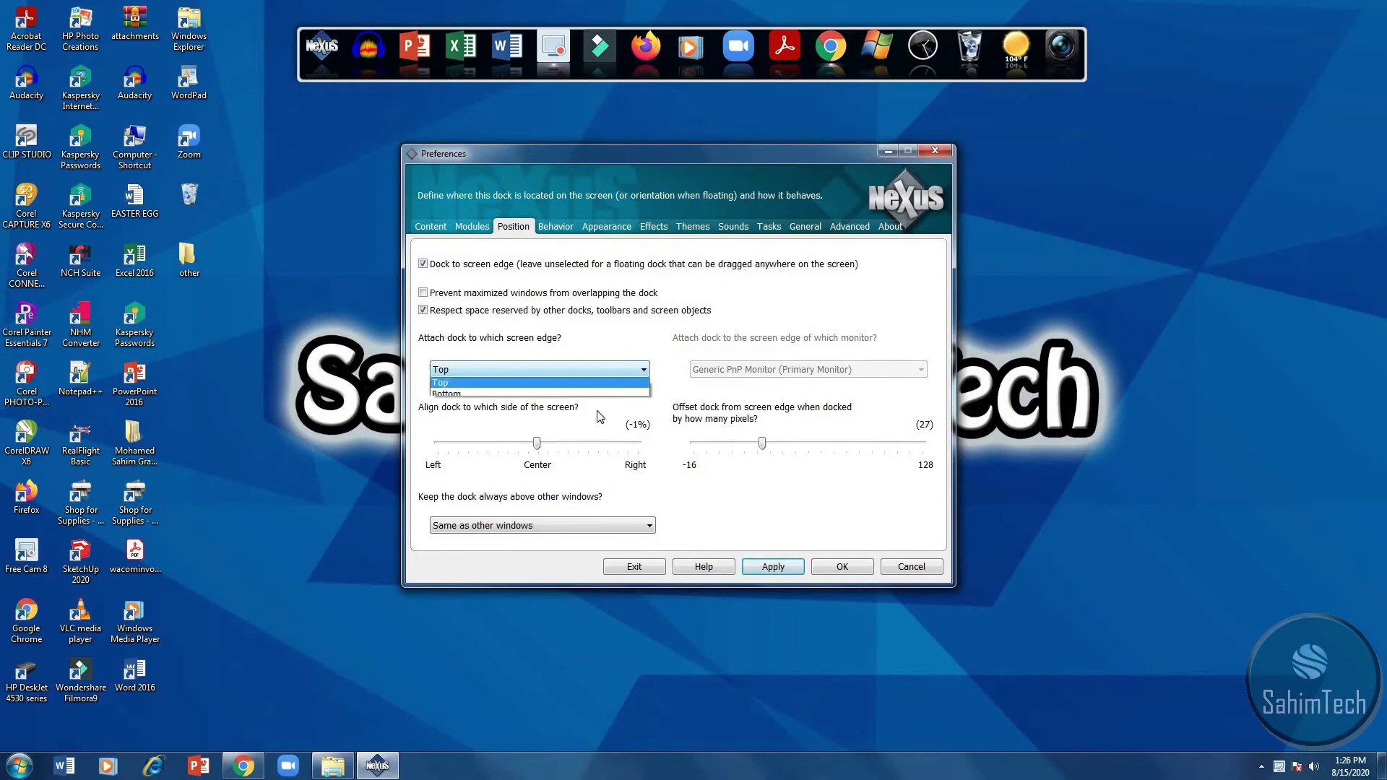
{"action": "left_click", "coordinate": [545, 384]}
{"action": "left_click", "coordinate": [783, 565]}
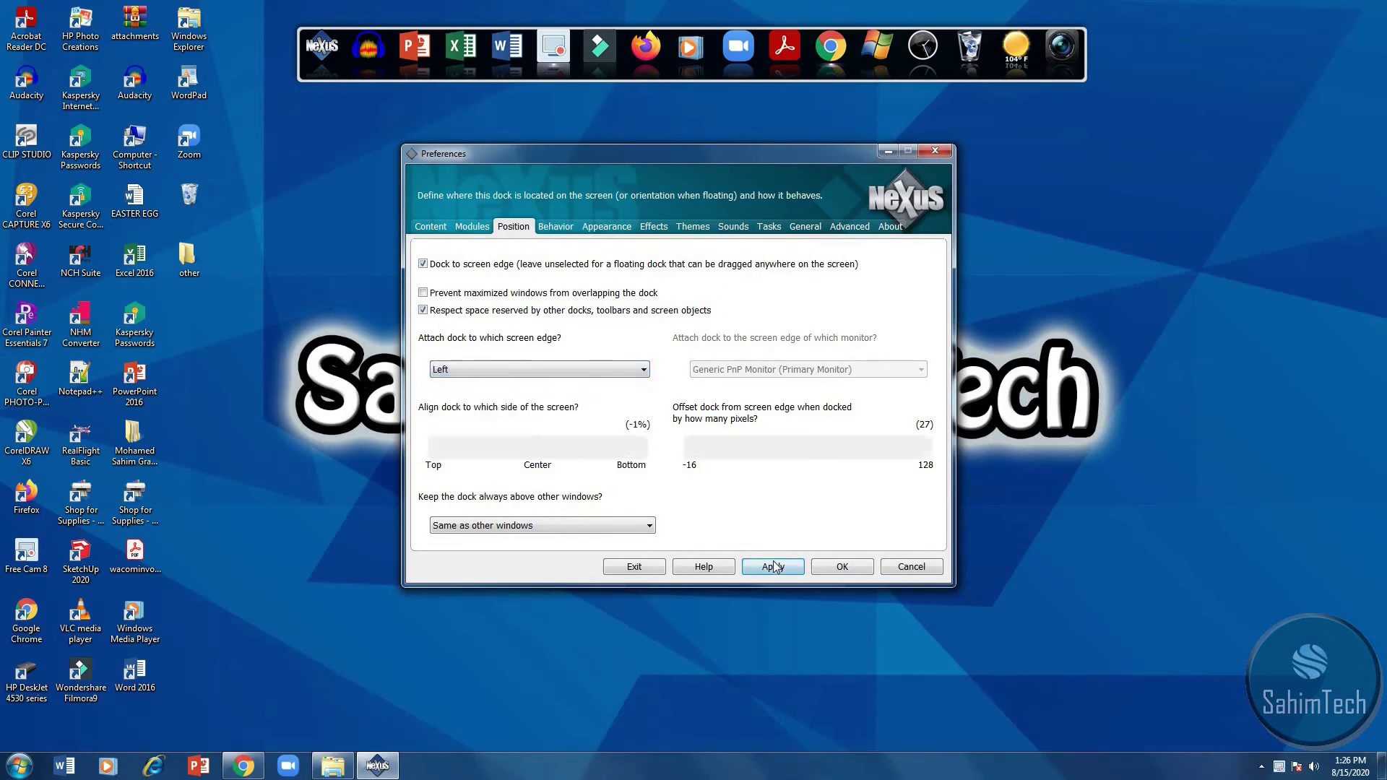
Step: Move the dock to the right edge, then back to the bottom edge
{"action": "left_click", "coordinate": [509, 370]}
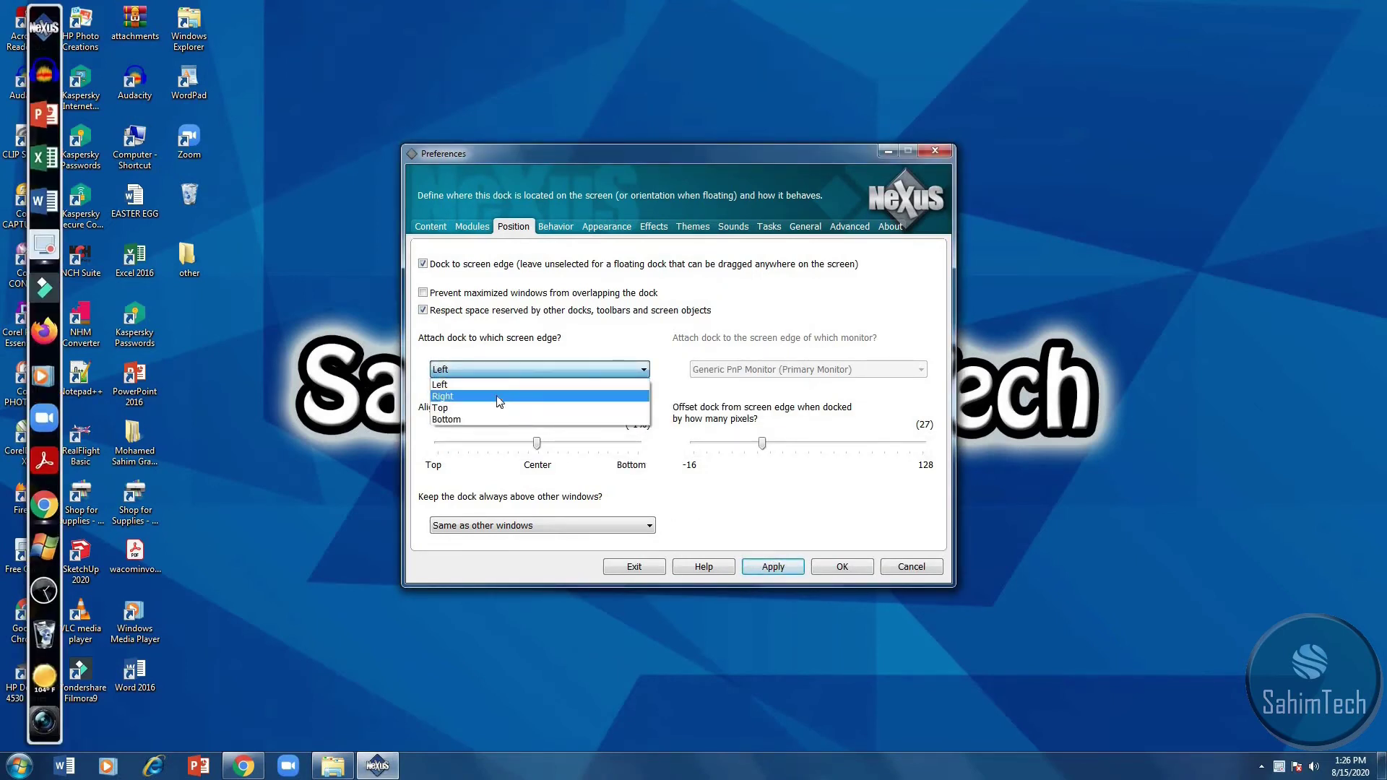
{"action": "left_click", "coordinate": [520, 409]}
{"action": "left_click", "coordinate": [780, 565]}
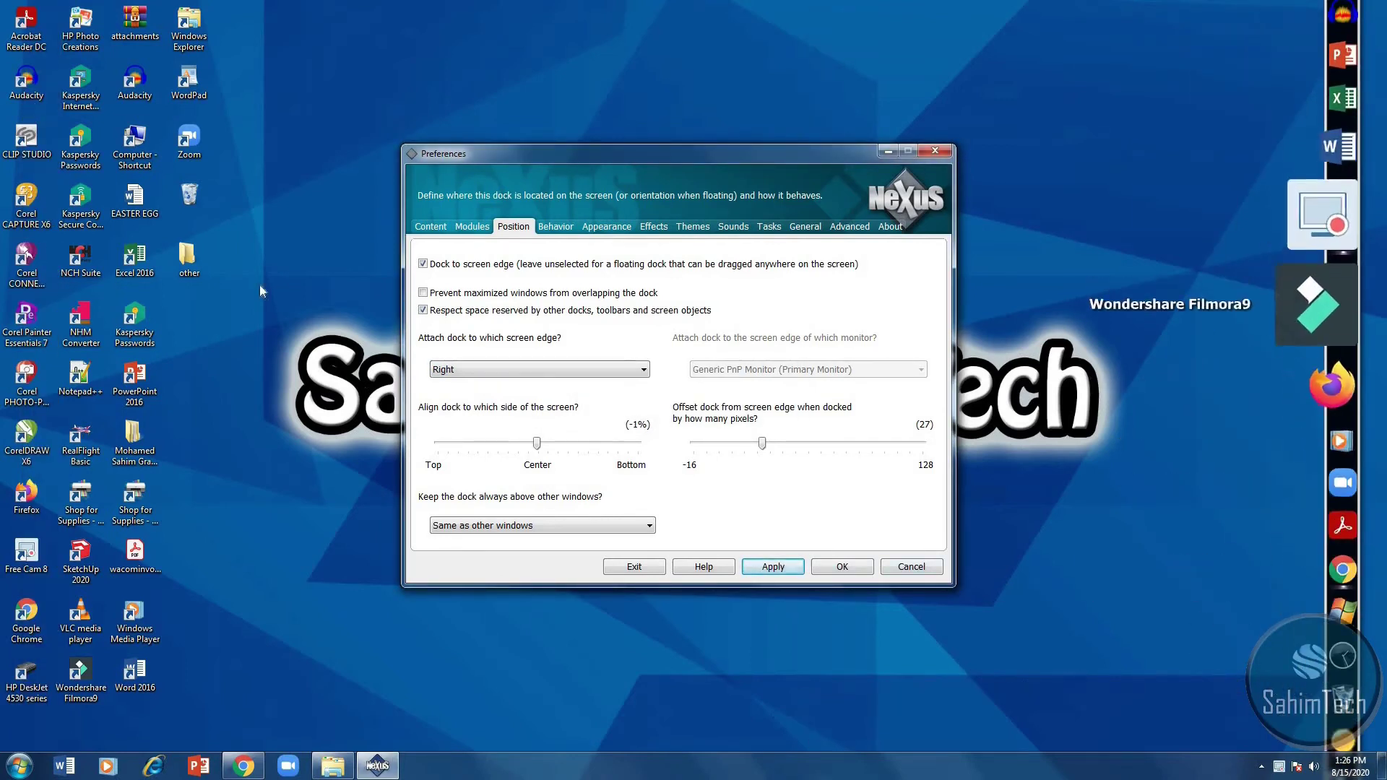
{"action": "left_click", "coordinate": [455, 374]}
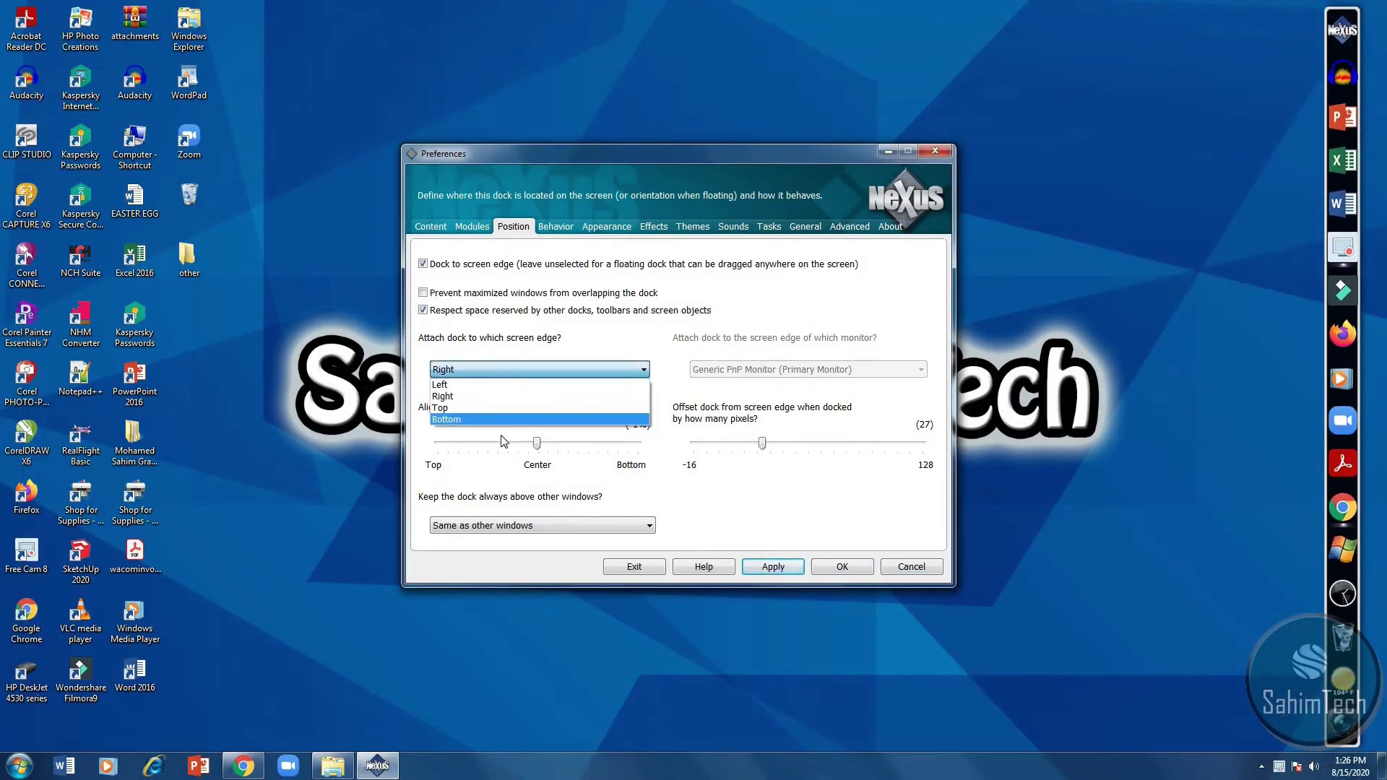
{"action": "left_click", "coordinate": [453, 420]}
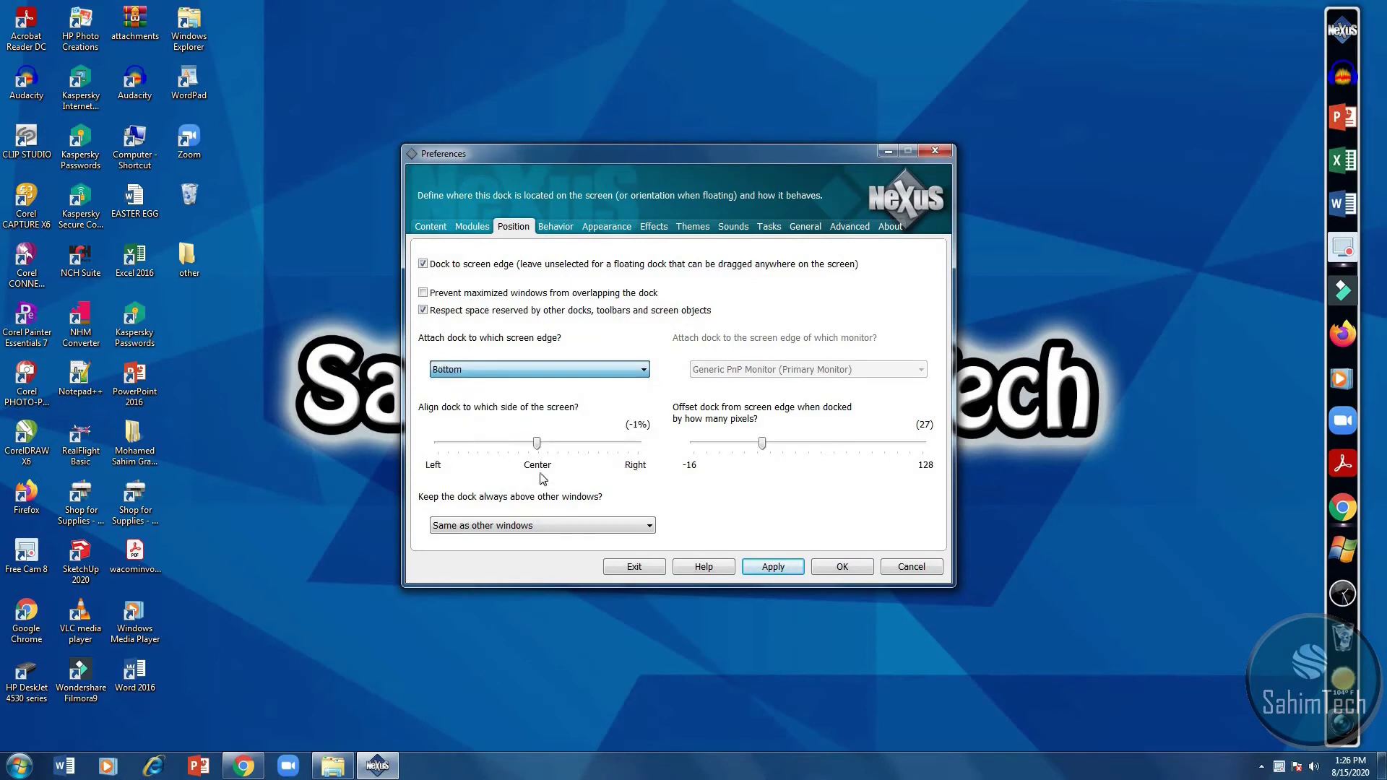
{"action": "left_click", "coordinate": [773, 568]}
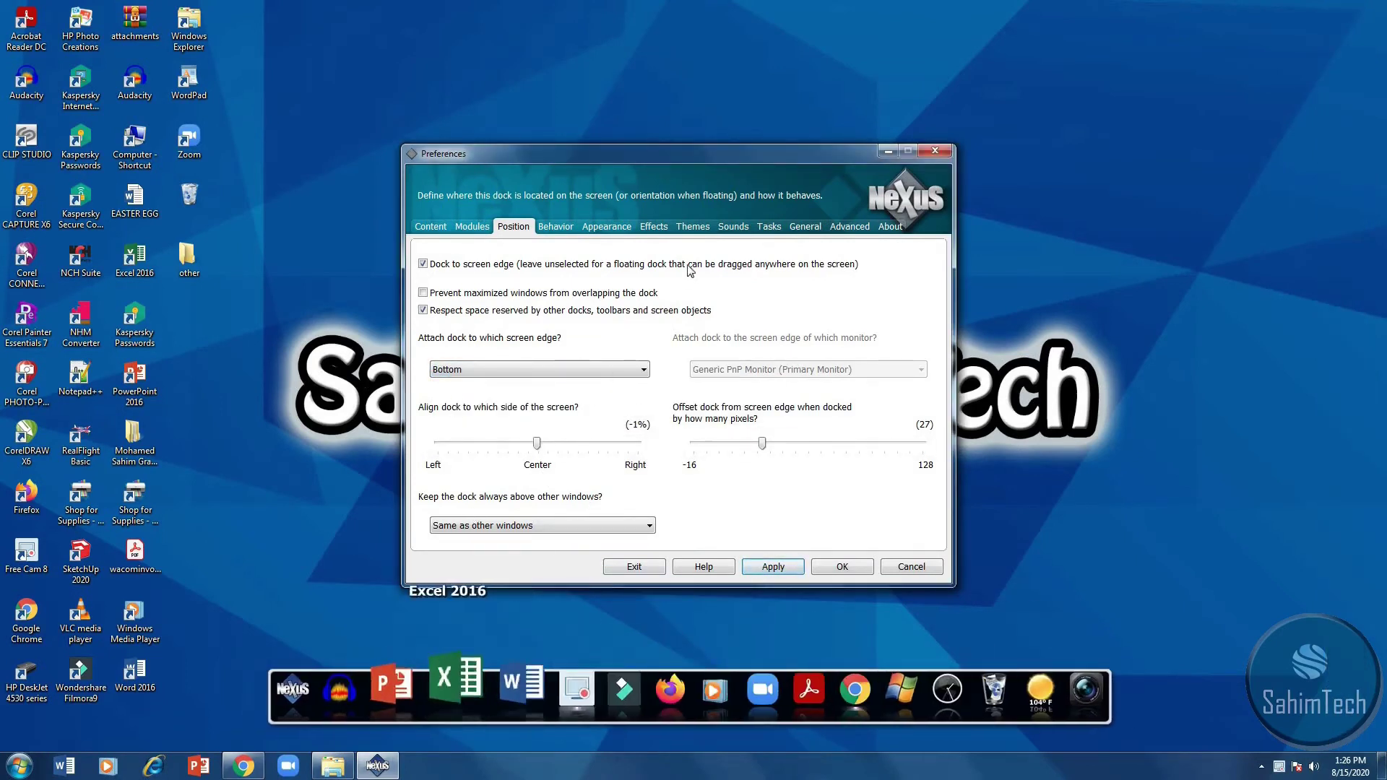
{"action": "left_click", "coordinate": [692, 227]}
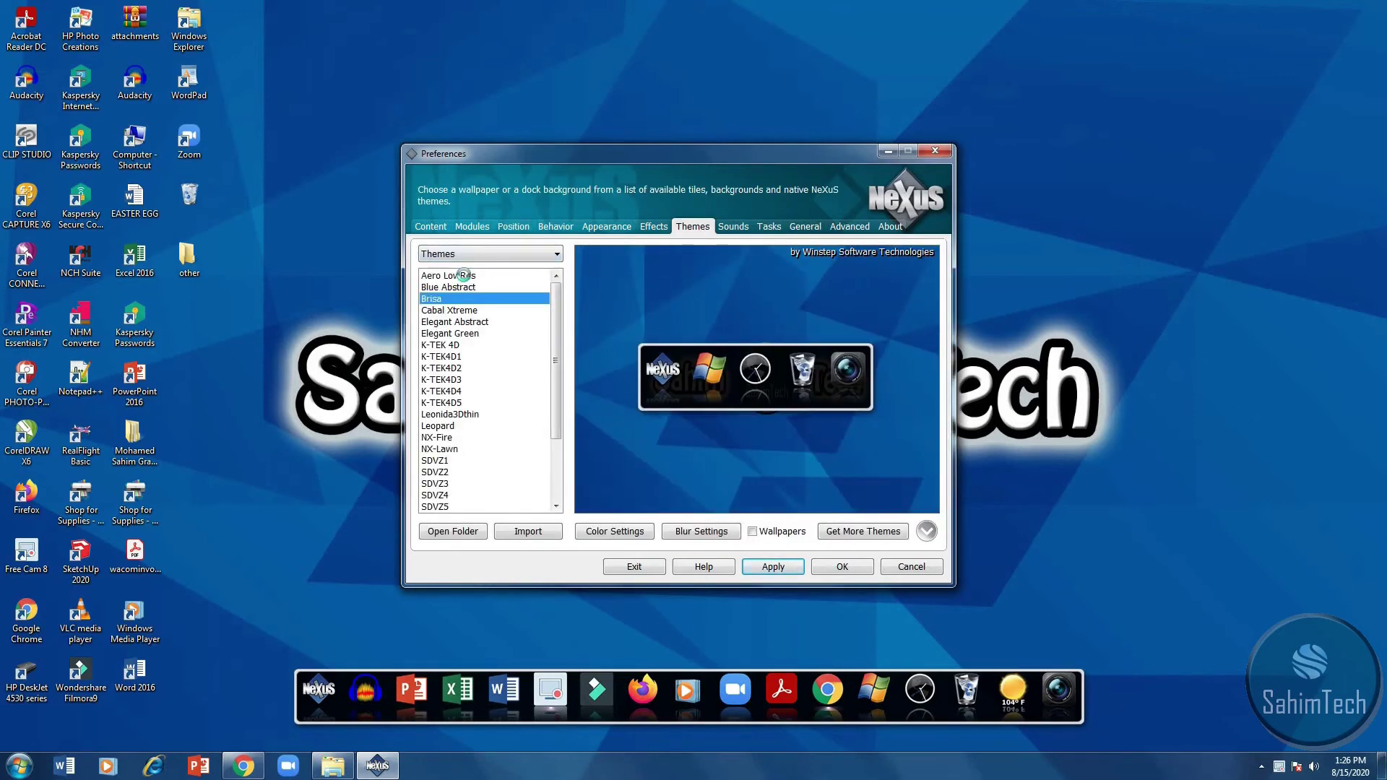
Step: Apply the Aero LowRes theme to the dock, then switch it to Brisa
{"action": "left_click", "coordinate": [463, 275]}
{"action": "left_click", "coordinate": [772, 566]}
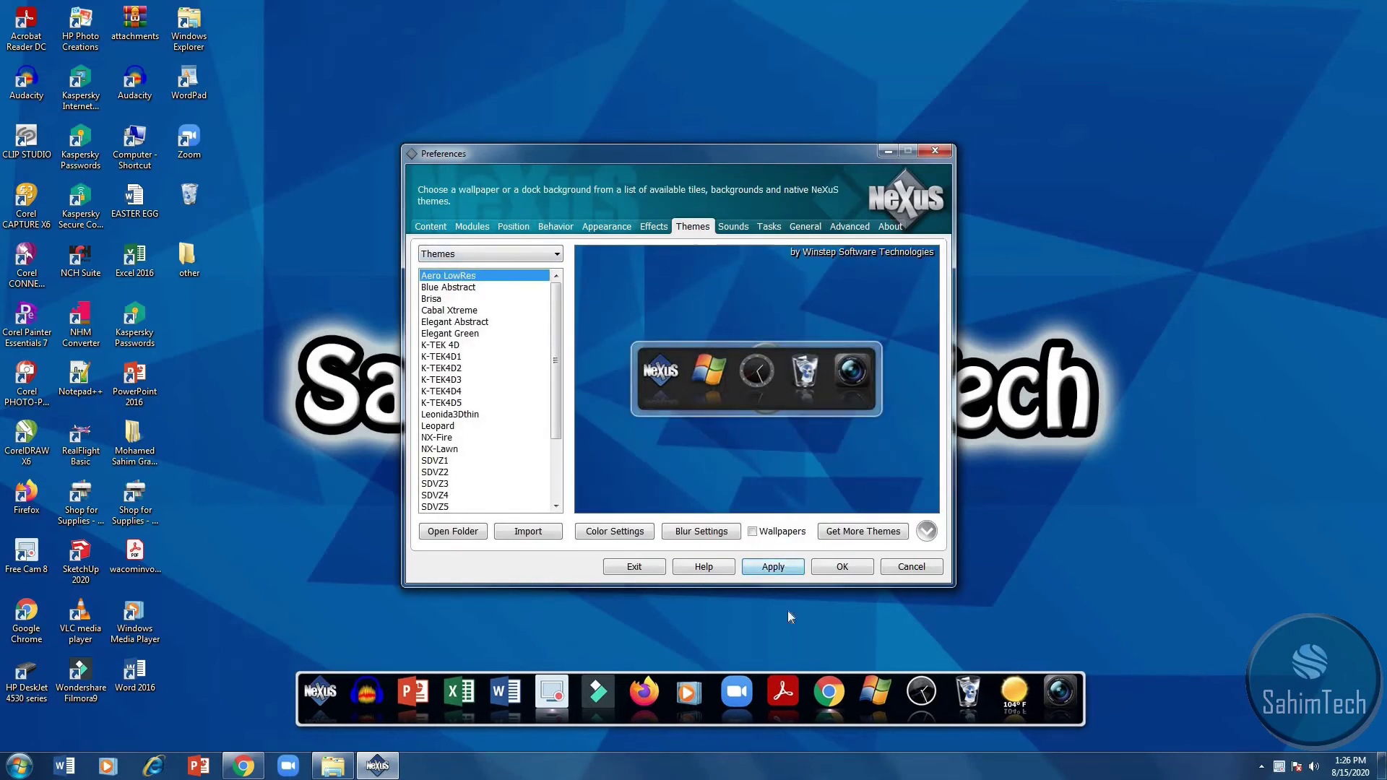
{"action": "left_click", "coordinate": [437, 299]}
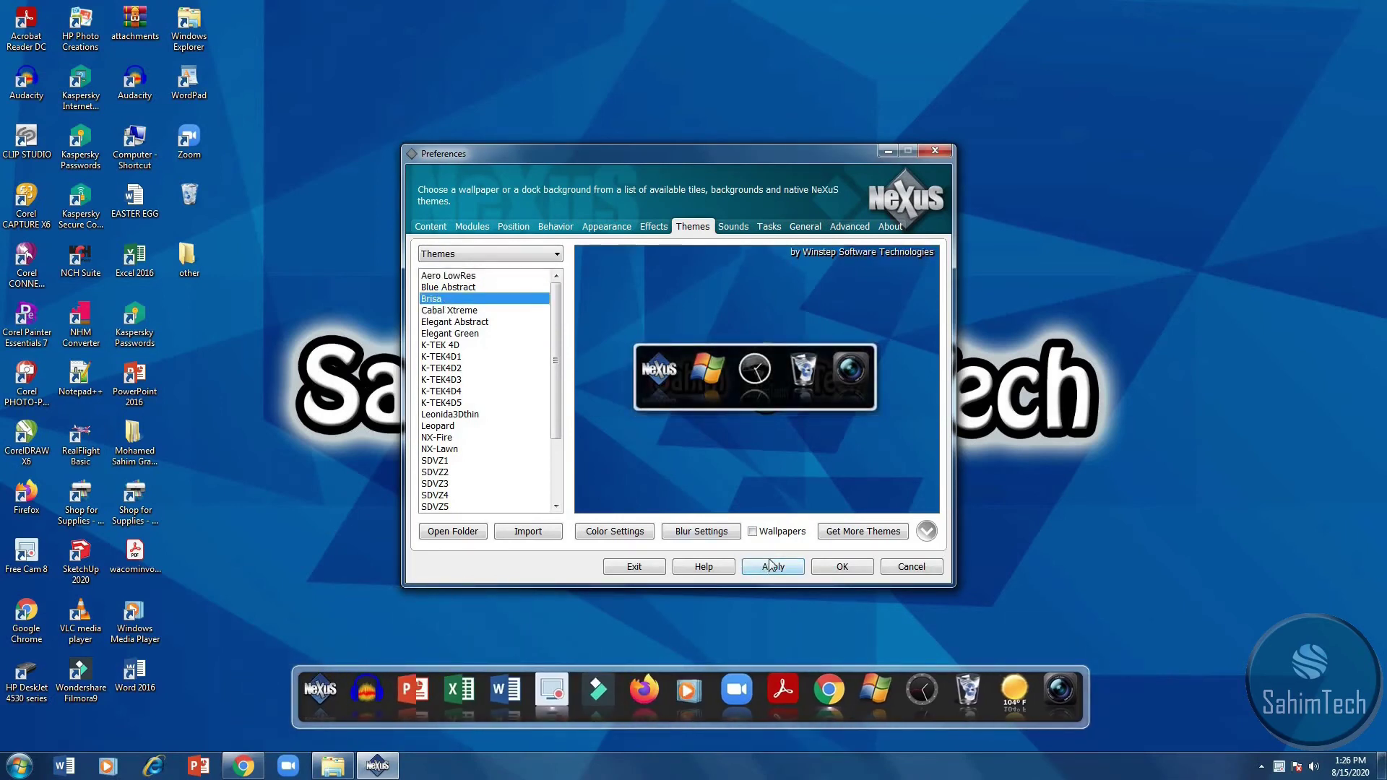
{"action": "left_click", "coordinate": [769, 565]}
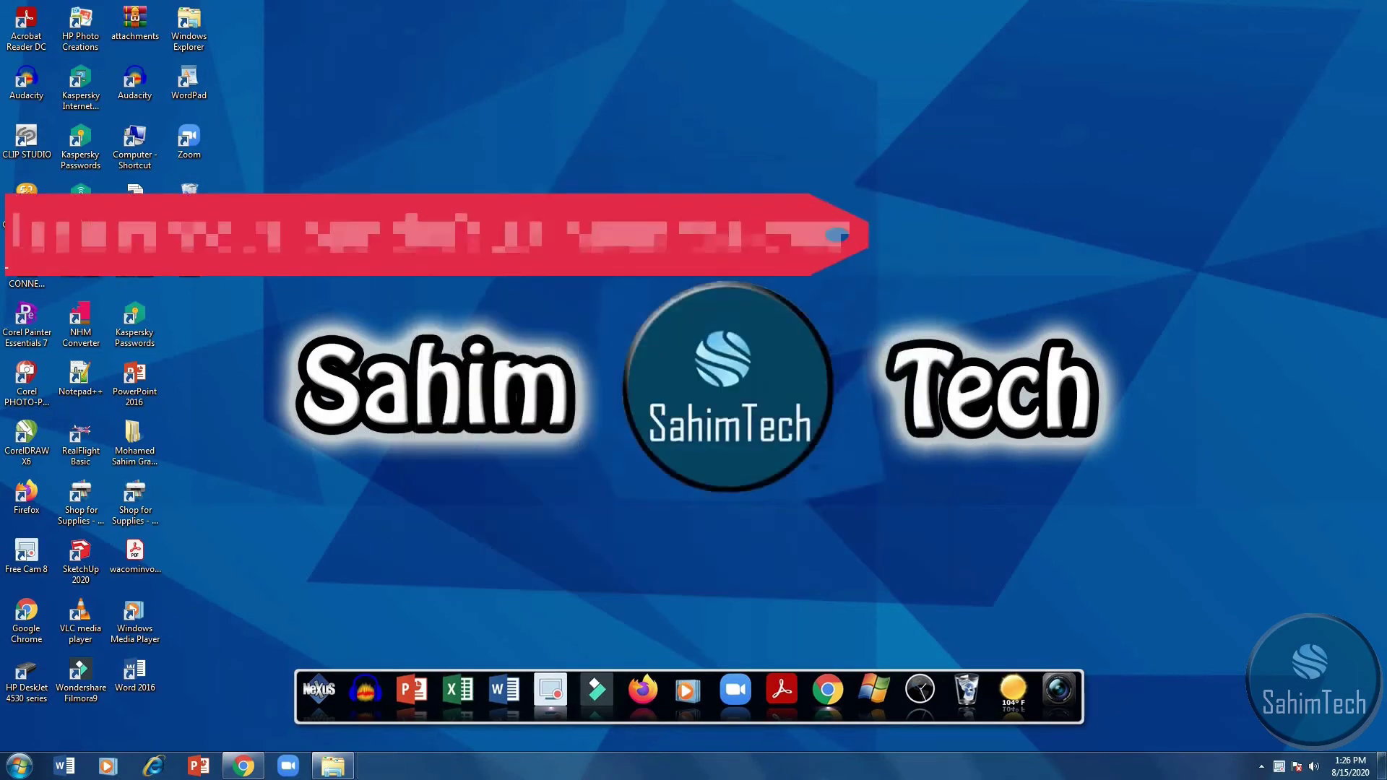
Step: Turn on Auto-hide the taskbar in the Windows taskbar properties and close them
{"action": "right_click", "coordinate": [939, 773]}
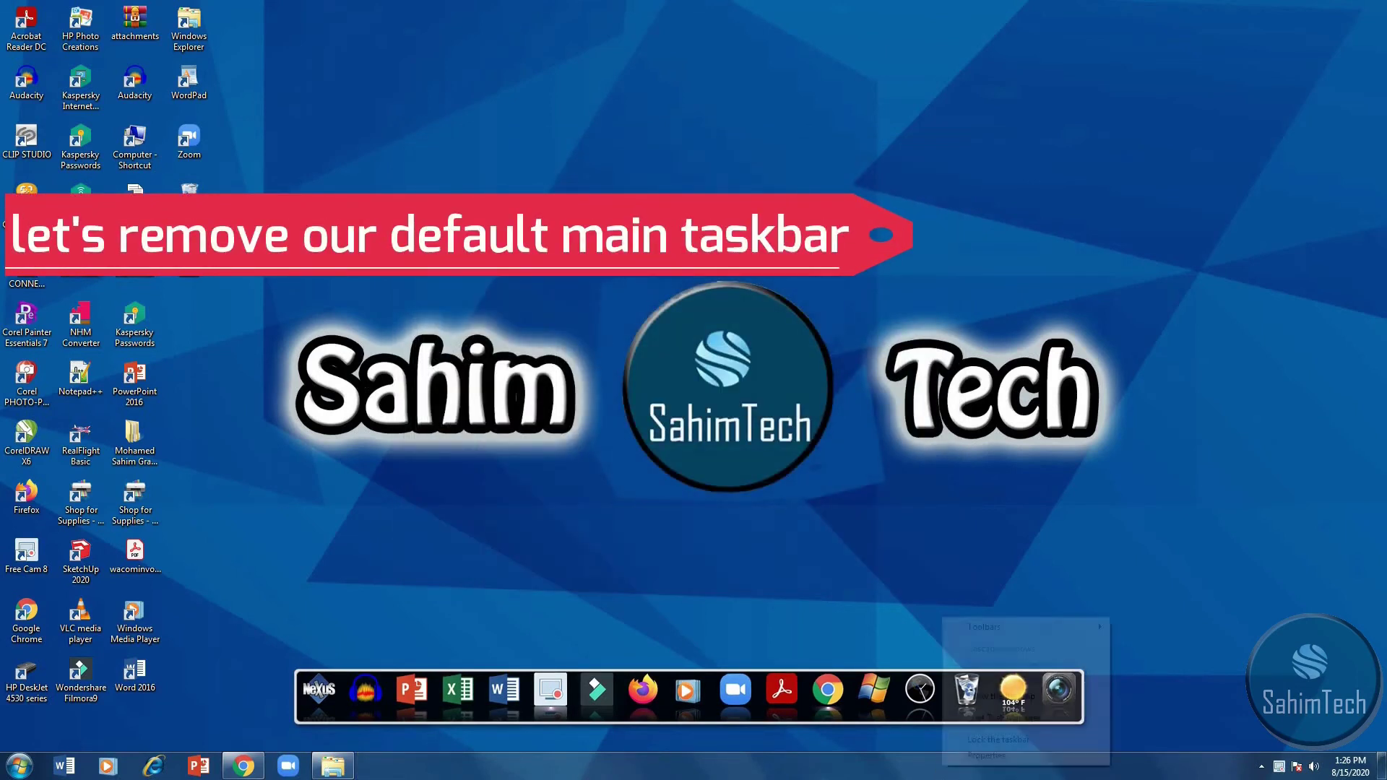
{"action": "left_click", "coordinate": [987, 756]}
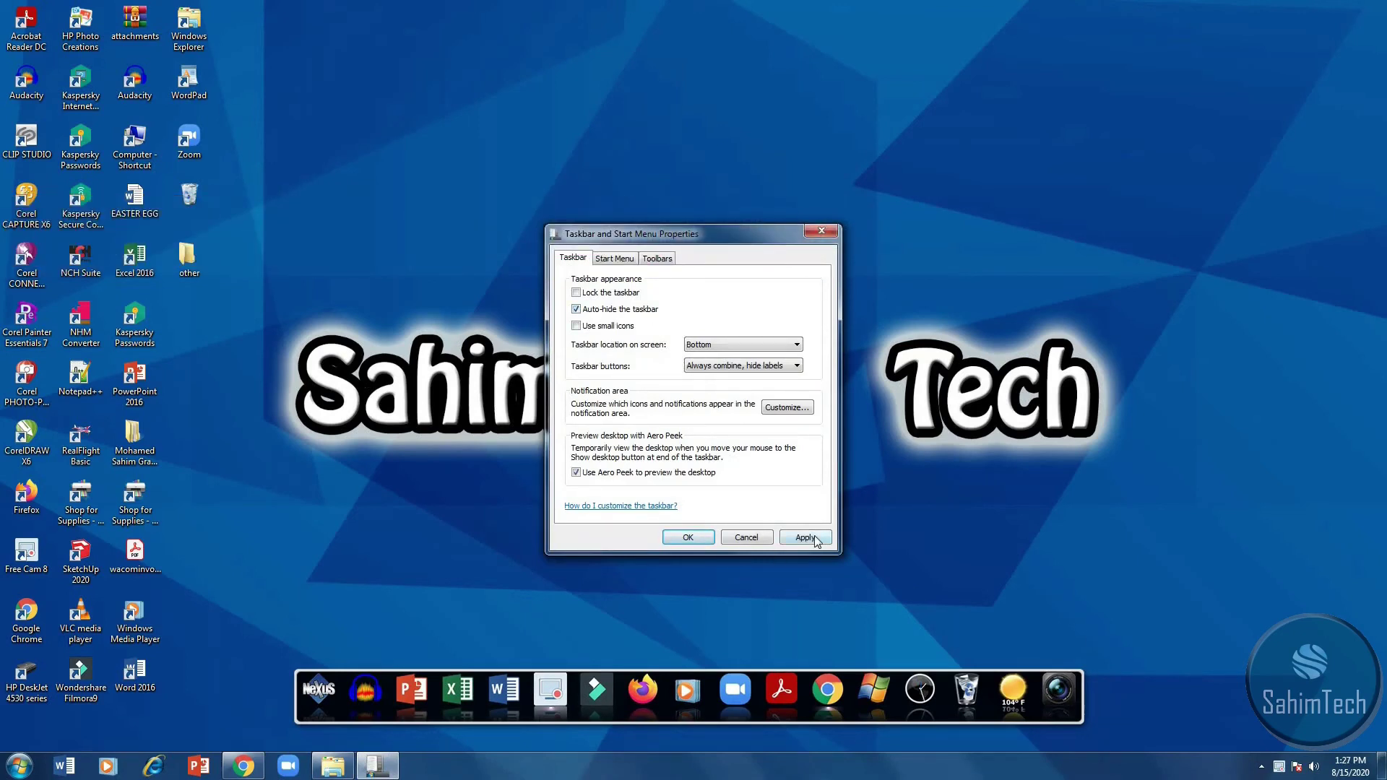
{"action": "left_click", "coordinate": [816, 541]}
{"action": "left_click", "coordinate": [700, 539]}
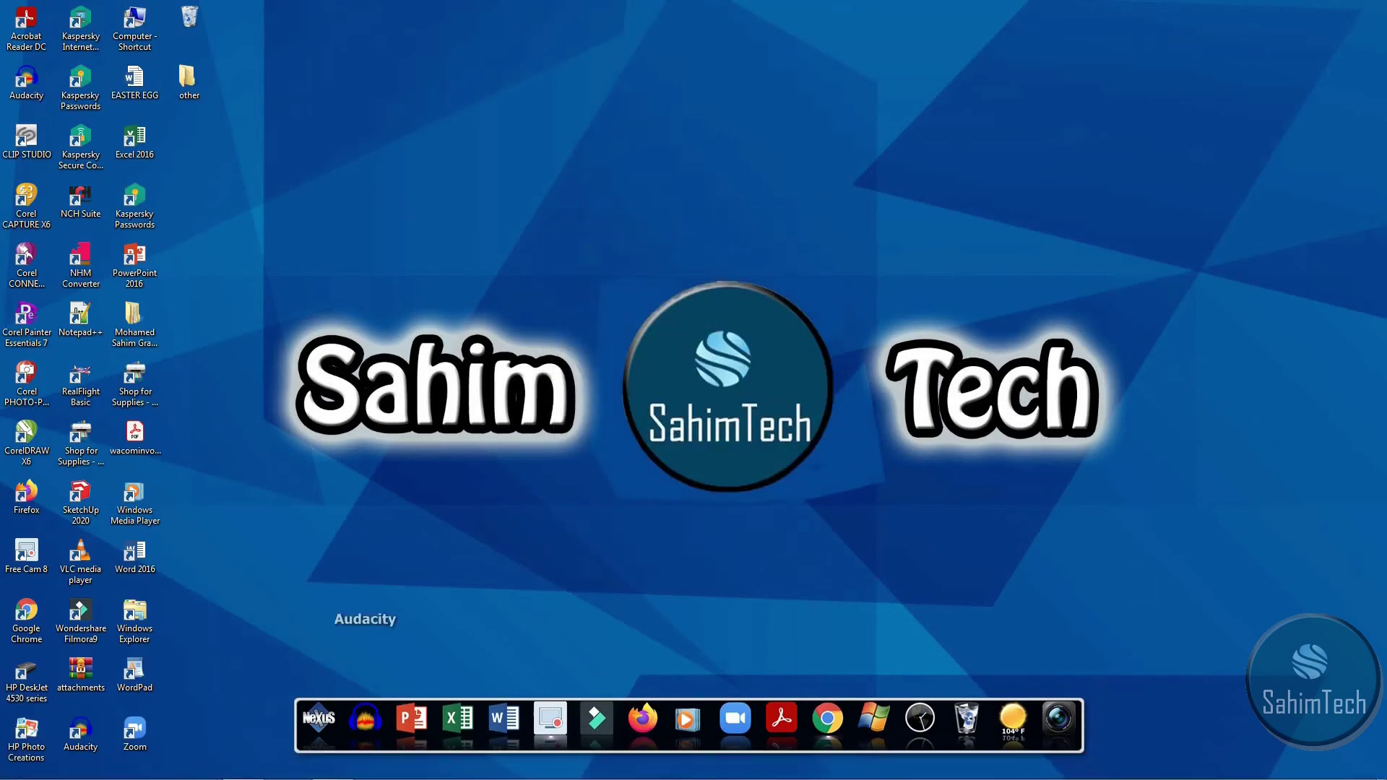
{"action": "mouse_move", "coordinate": [391, 776]}
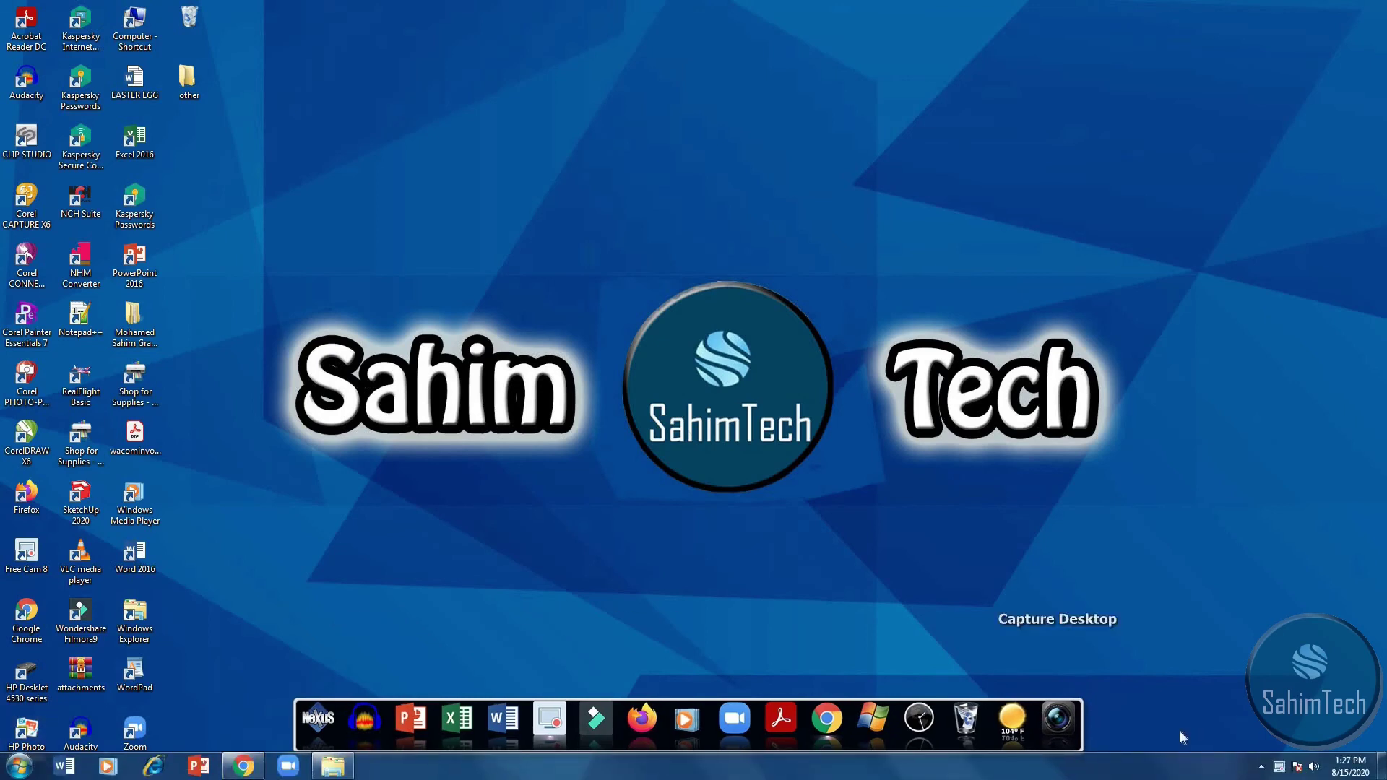
Step: Enable Hide Windows taskbar in Nexus Preferences' General settings and close Preferences
{"action": "right_click", "coordinate": [1082, 732]}
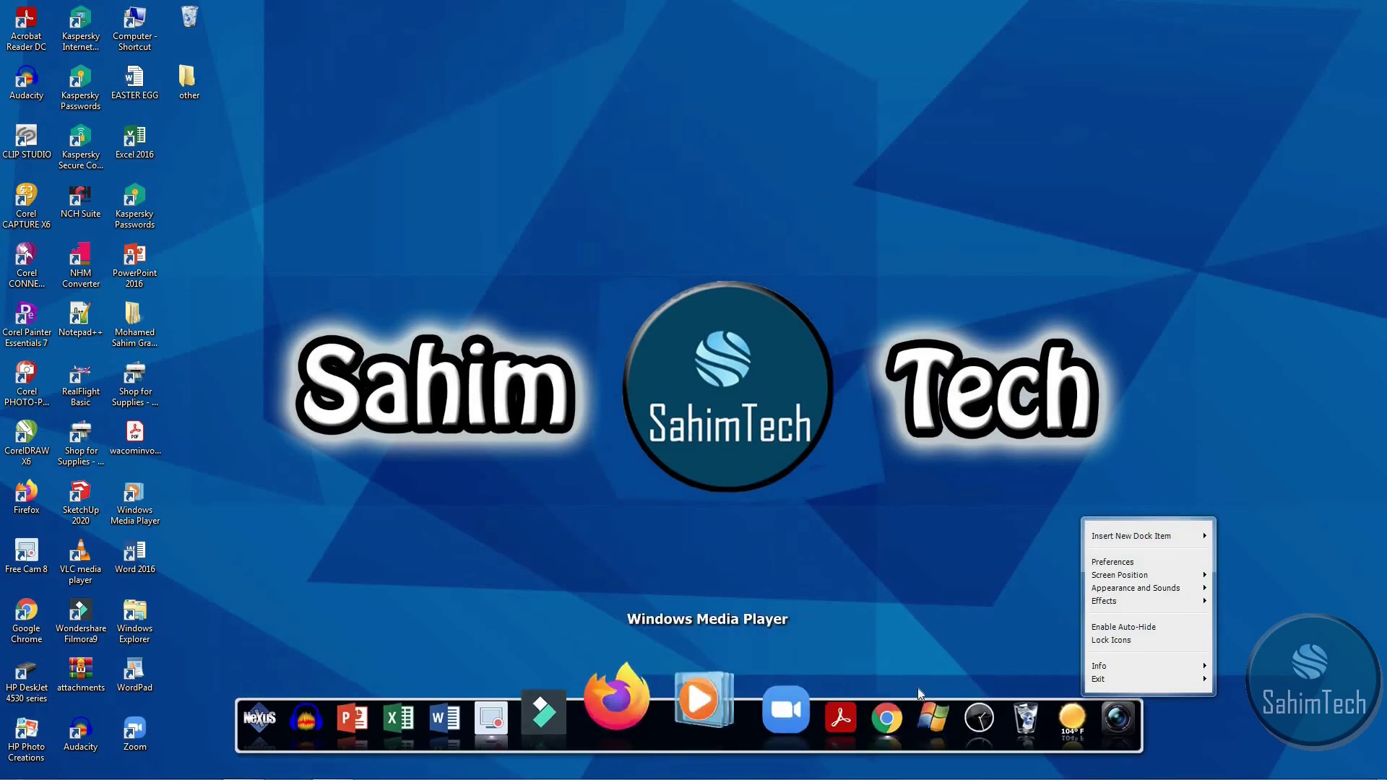
{"action": "left_click", "coordinate": [1112, 562]}
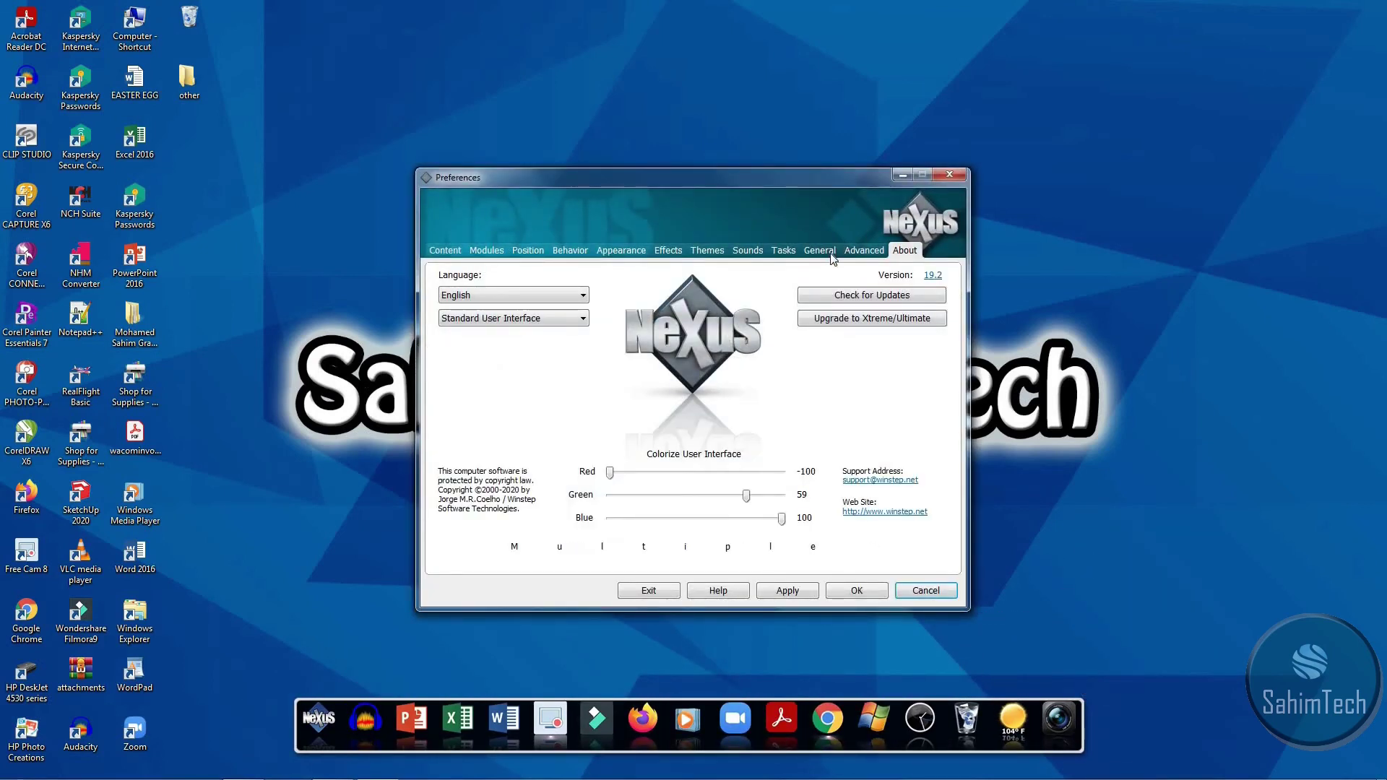
{"action": "left_click", "coordinate": [820, 251]}
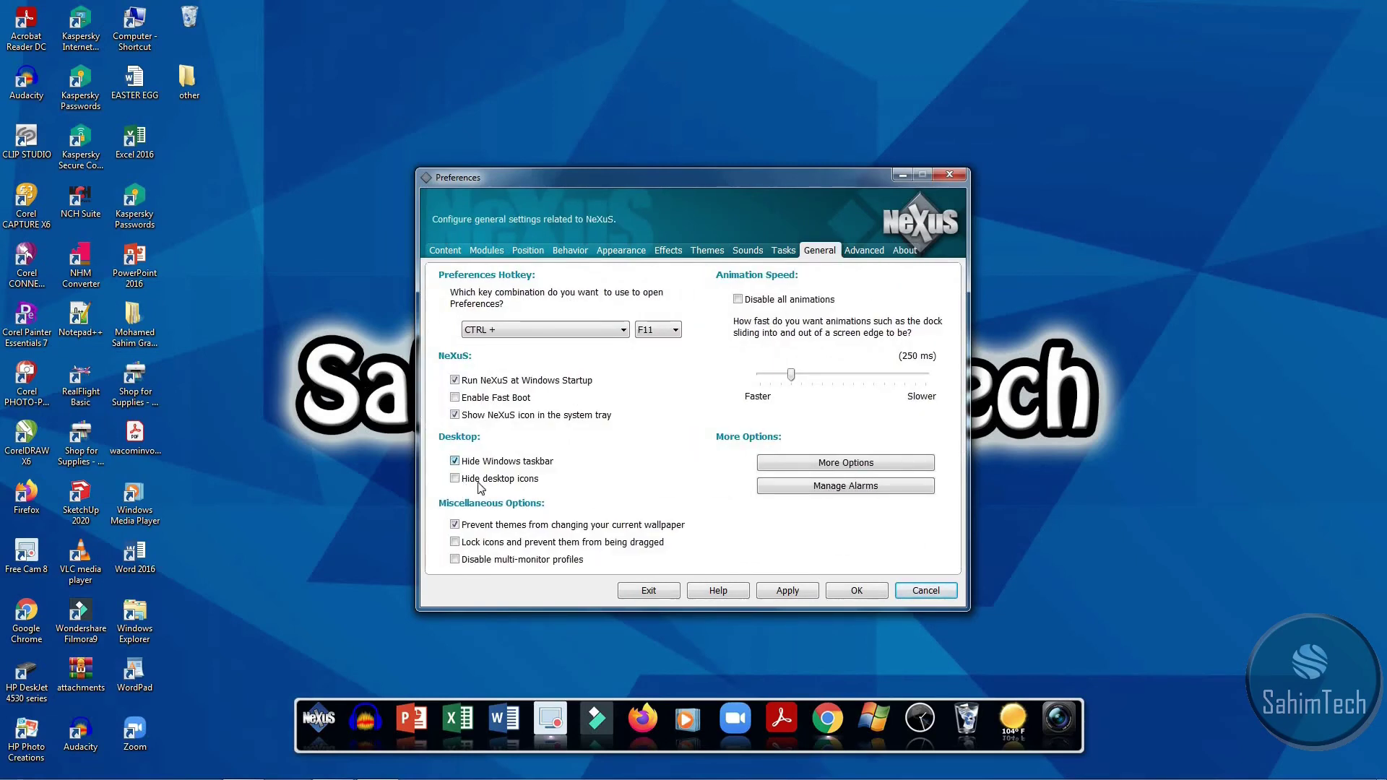
{"action": "left_click", "coordinate": [787, 591]}
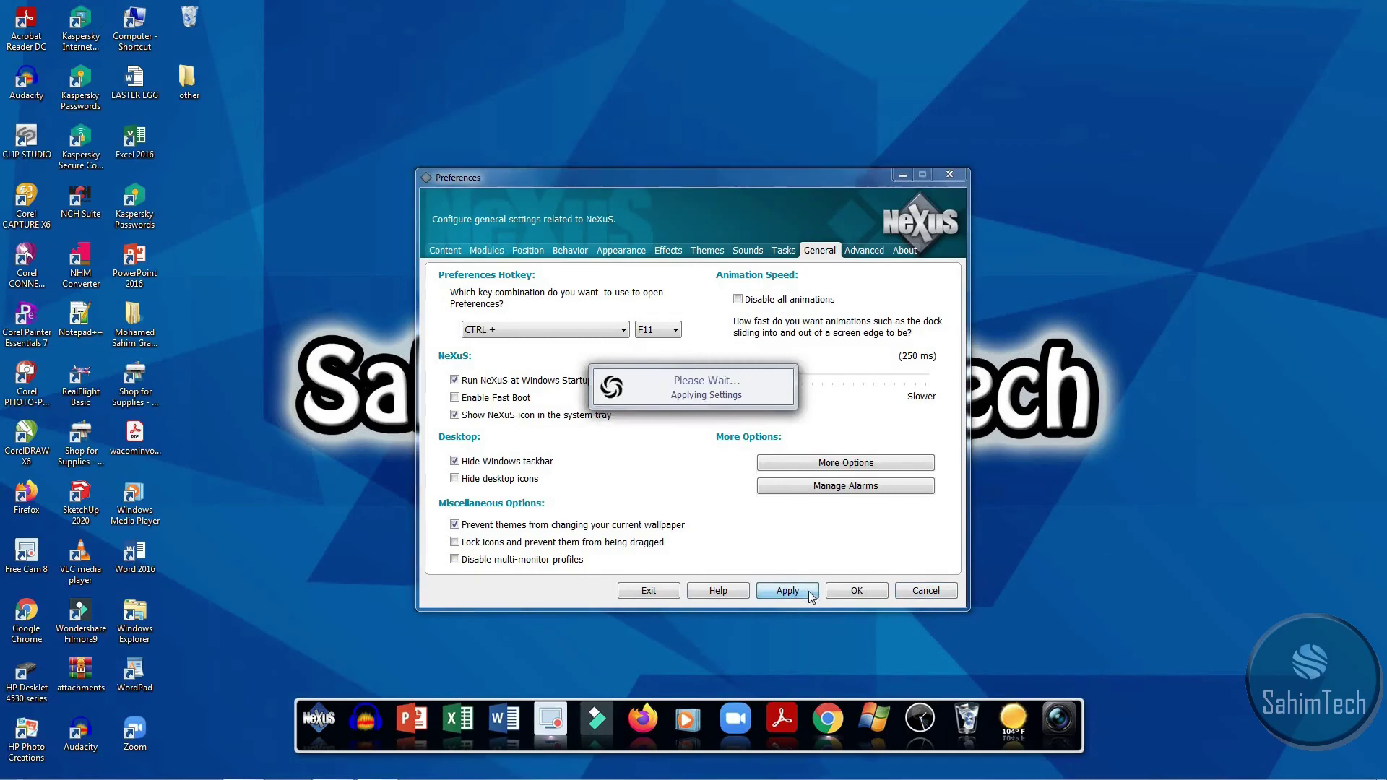
{"action": "left_click", "coordinate": [863, 592]}
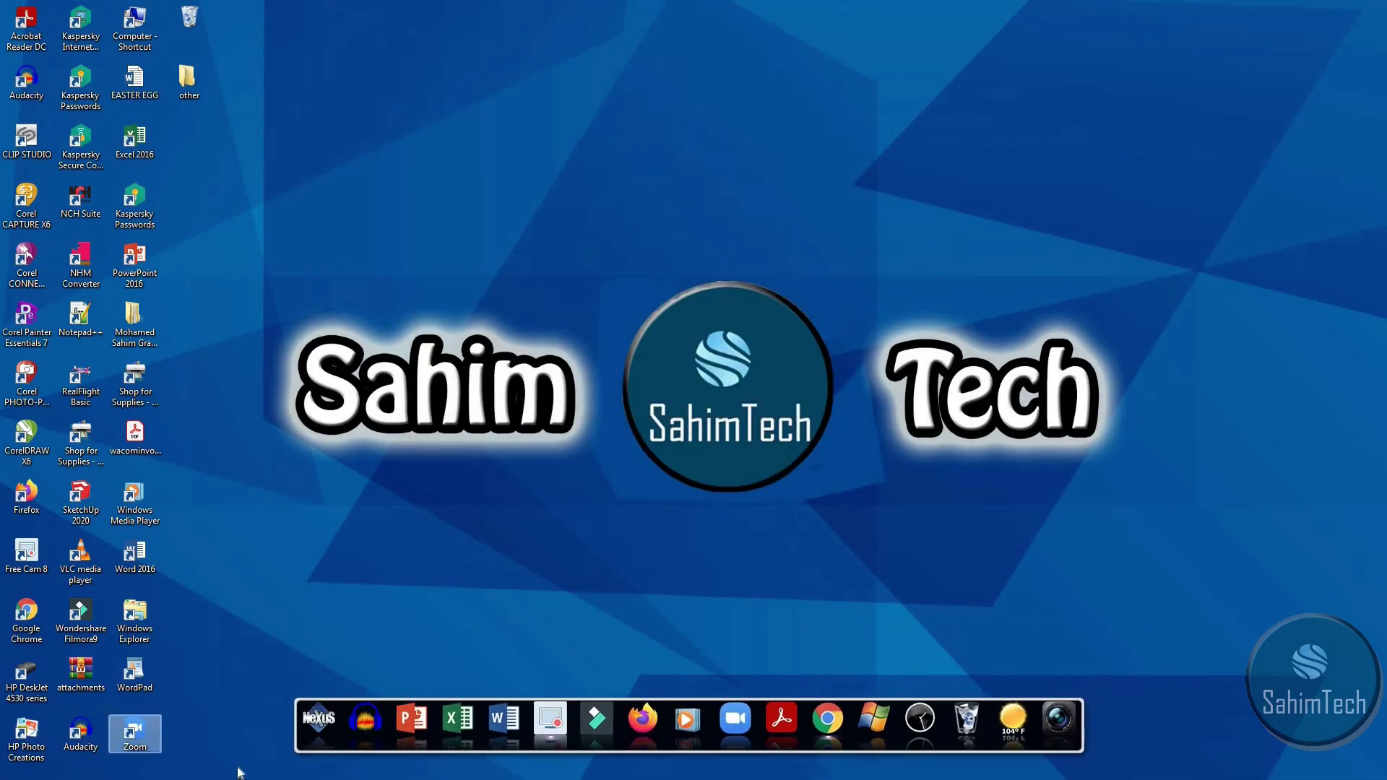